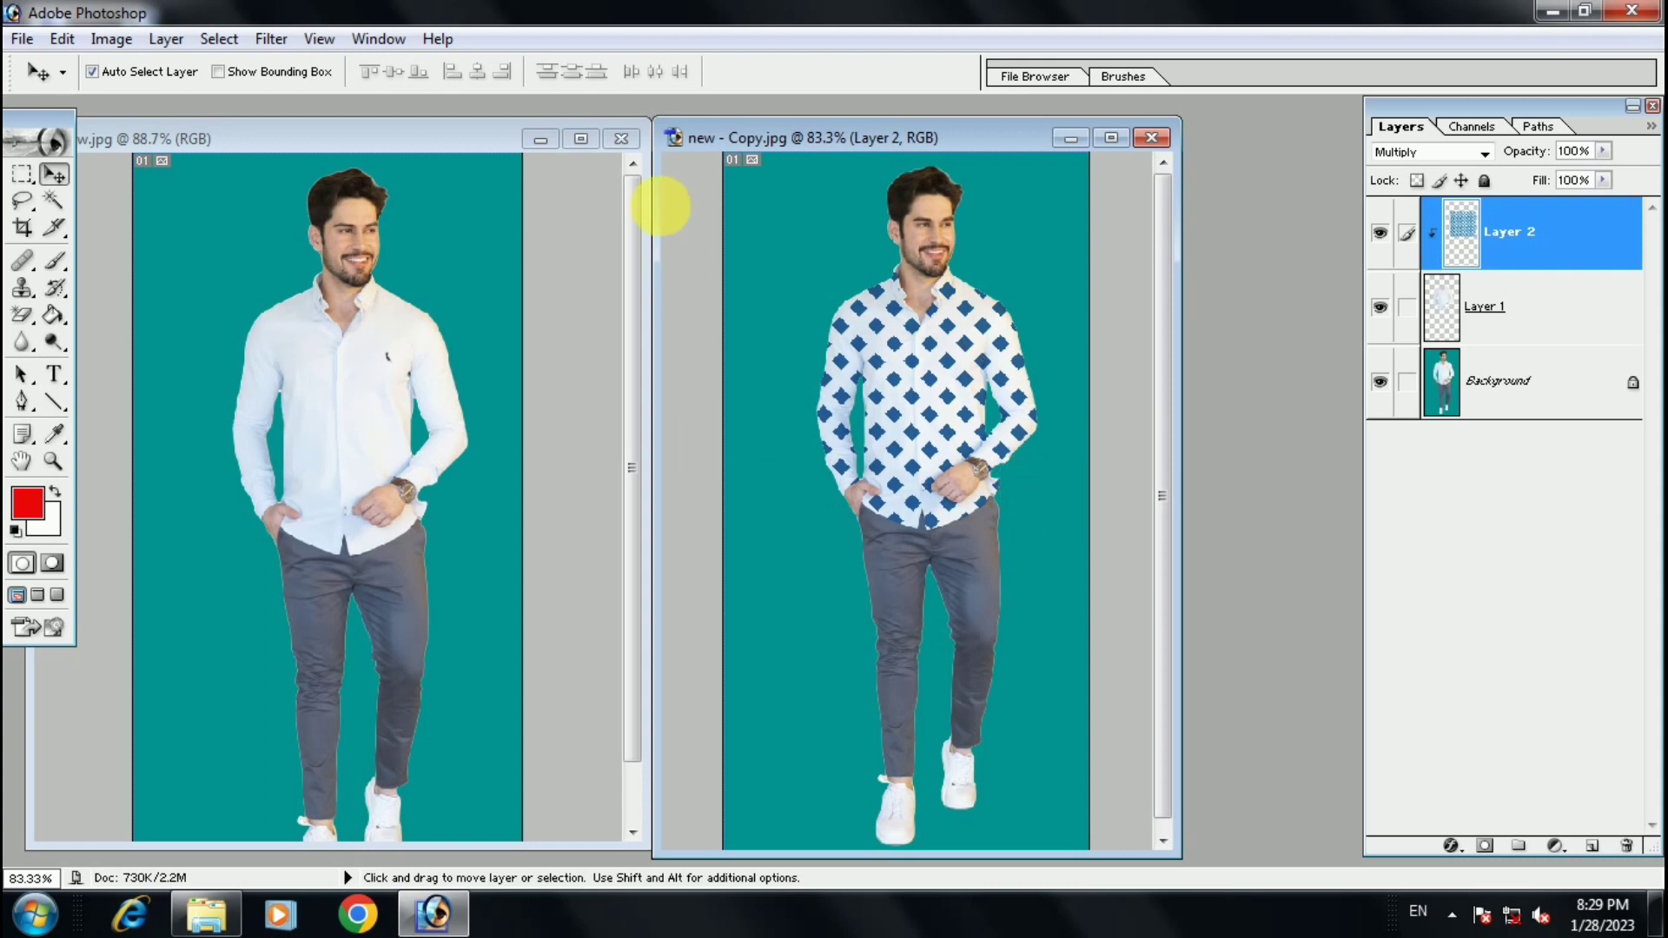
Close the finished example images w.jpg and new - Copy.jpg.
{"action": "left_click", "coordinate": [621, 139]}
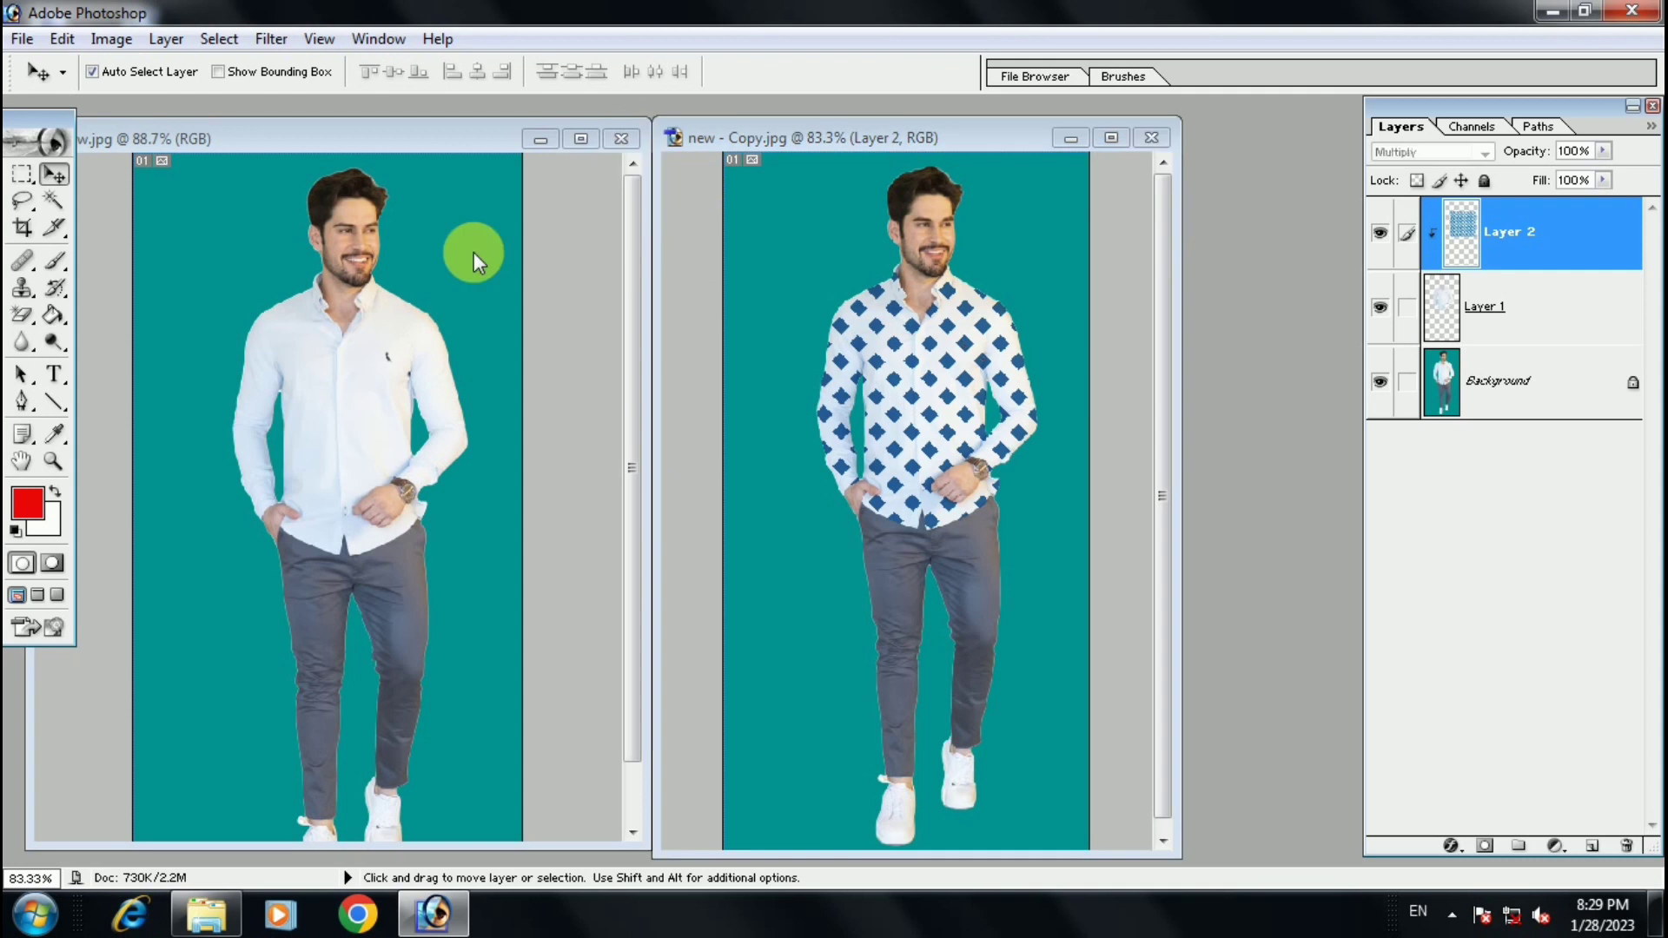
{"action": "left_click", "coordinate": [1148, 138]}
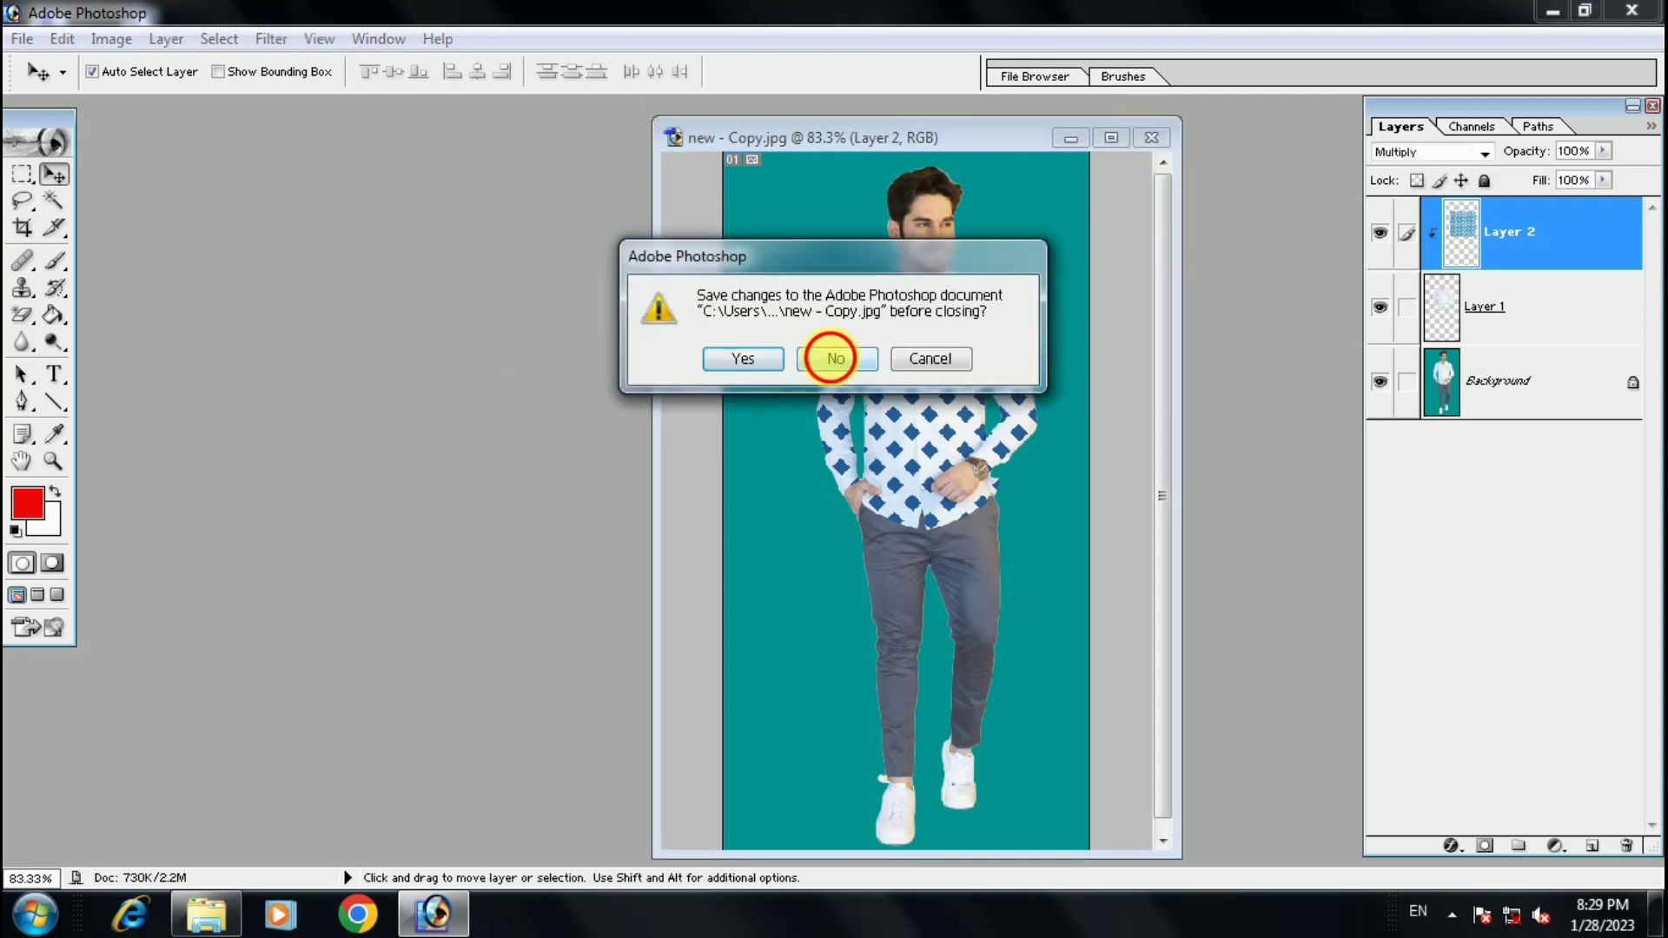
Discard changes to new - Copy.jpg and open new.jpg from the desktop.
{"action": "left_click", "coordinate": [827, 358]}
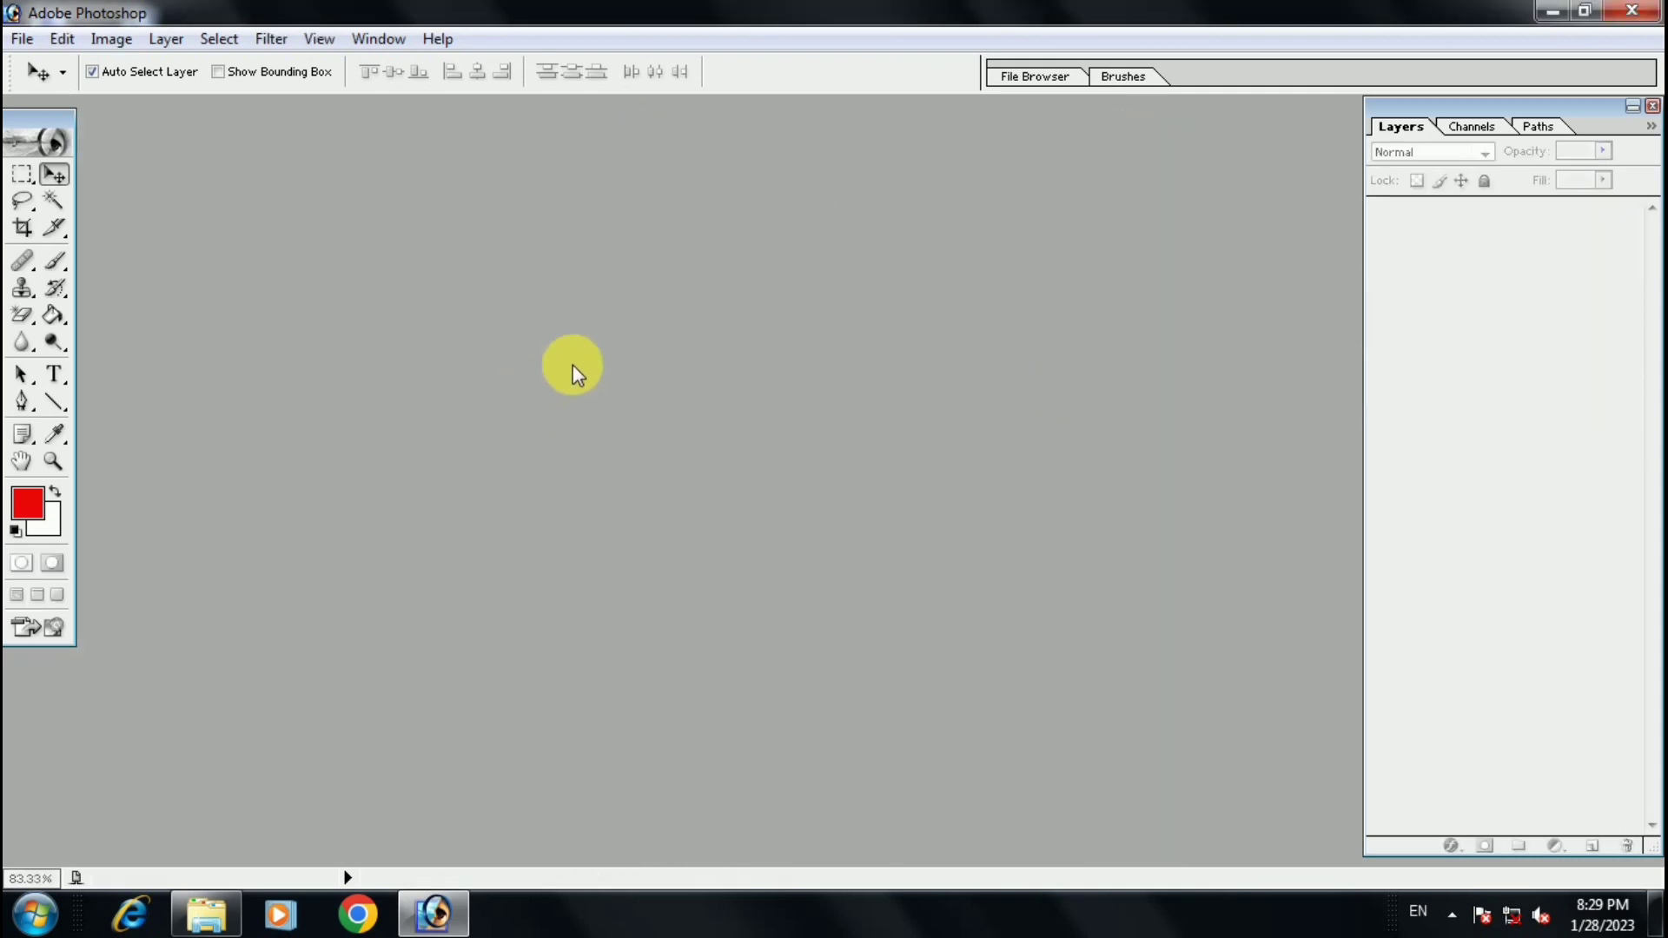
{"action": "left_click", "coordinate": [21, 39]}
{"action": "left_click", "coordinate": [43, 91]}
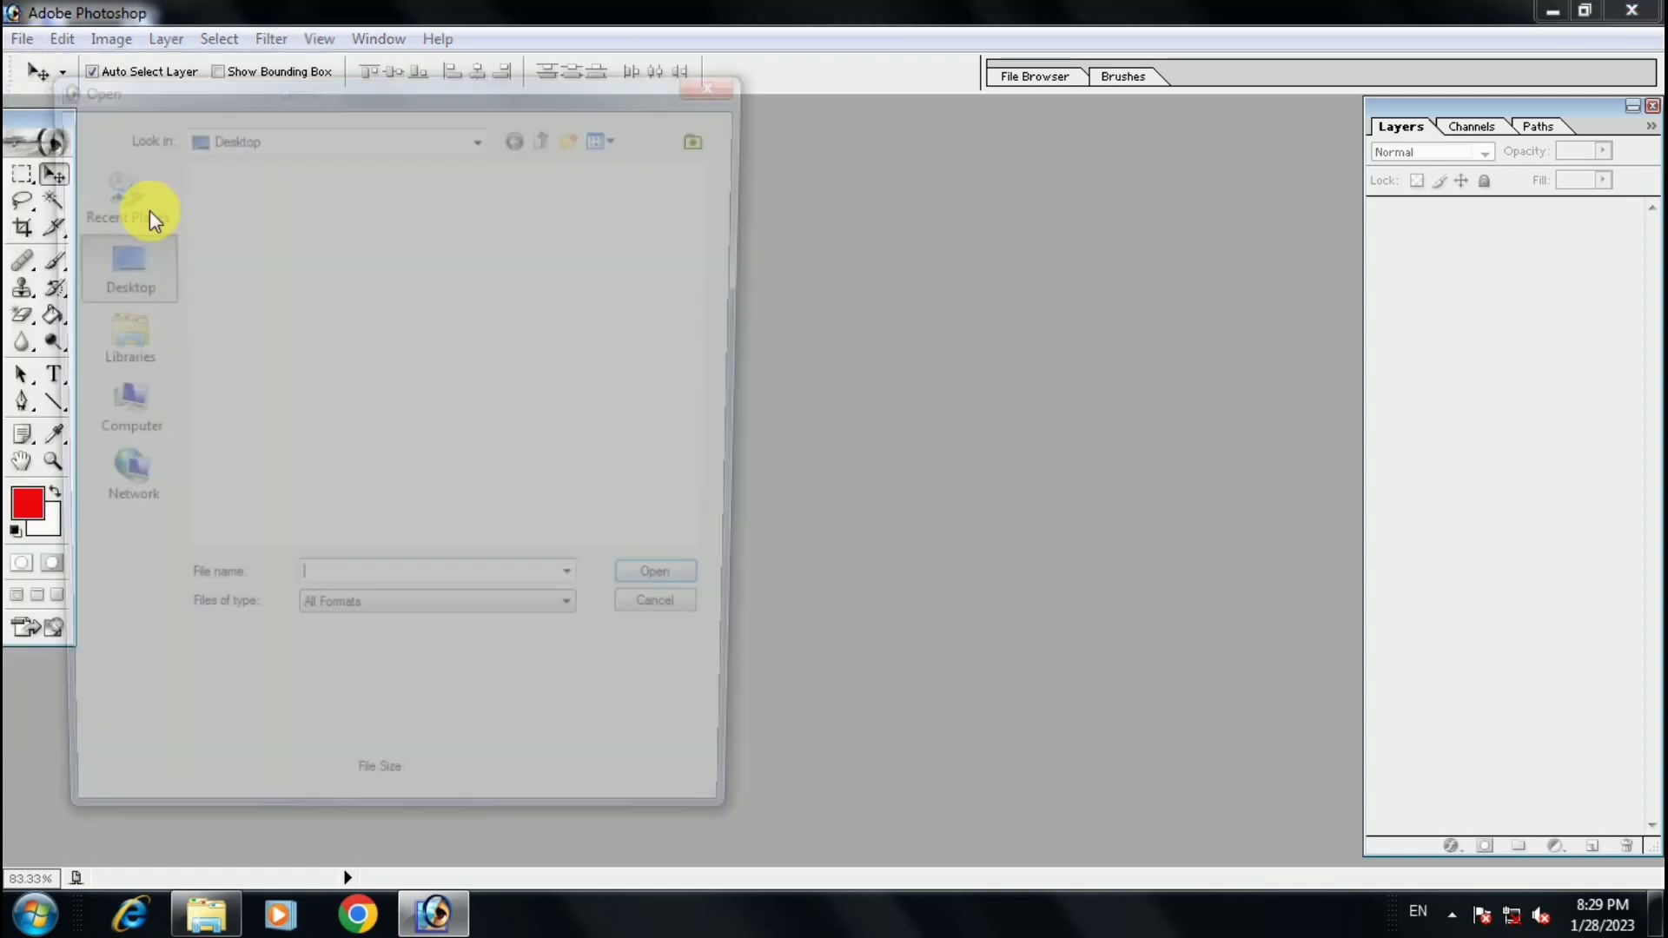
{"action": "left_click", "coordinate": [497, 315]}
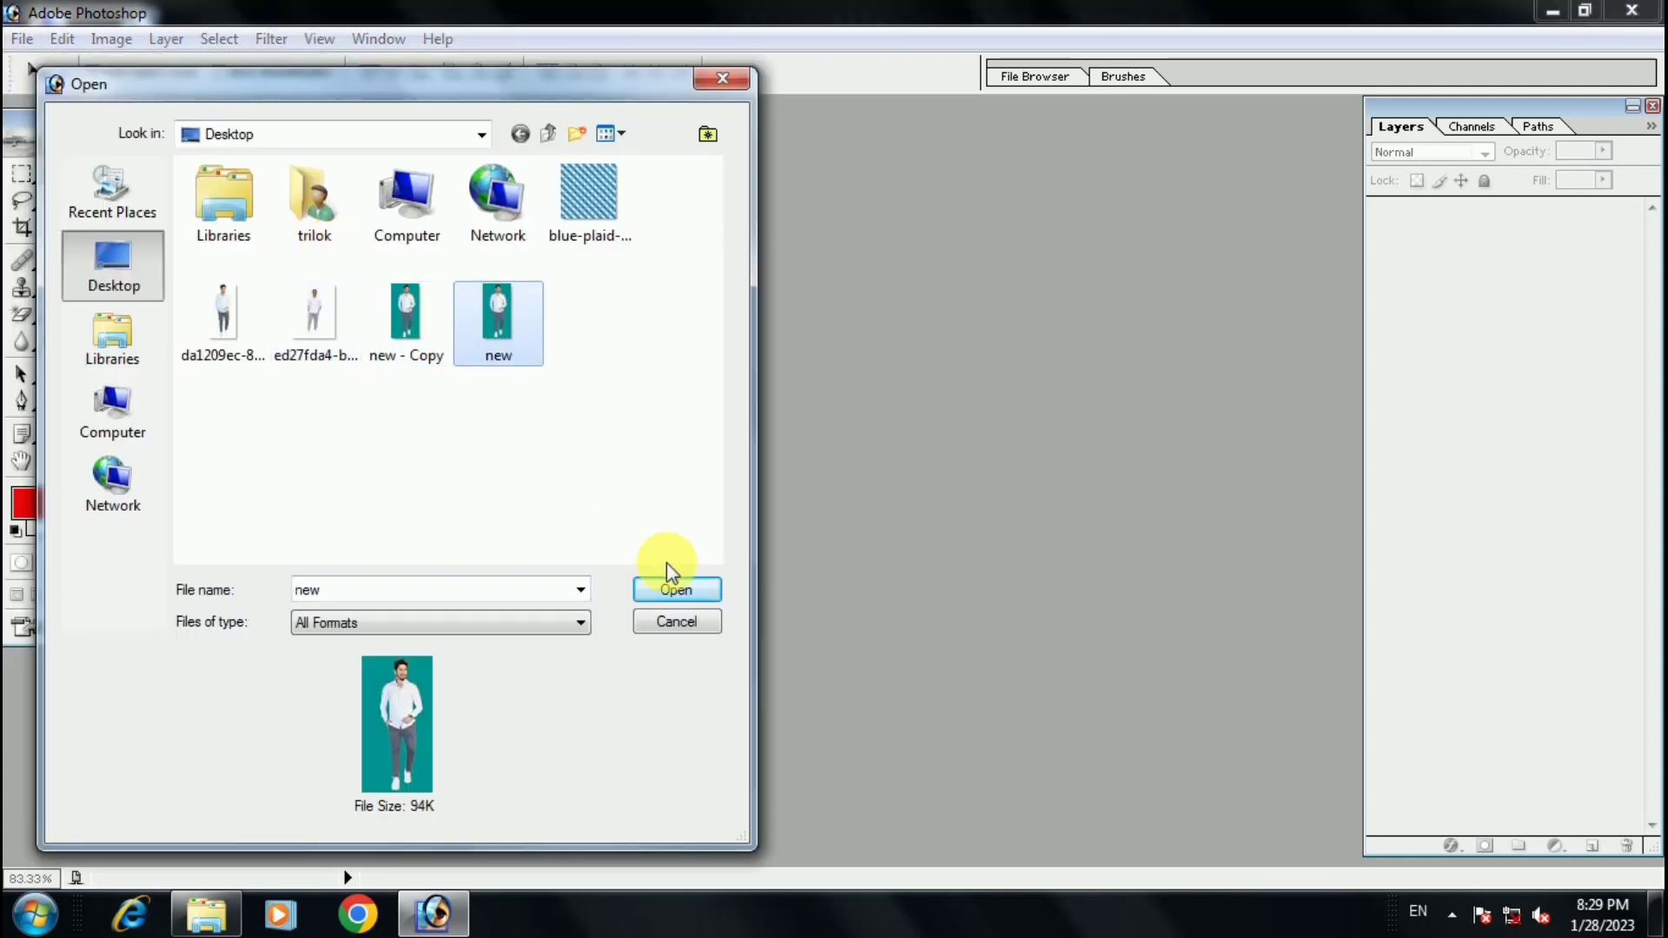
{"action": "left_click", "coordinate": [682, 588]}
Maximize the new.jpg window and fit the whole photo on screen.
{"action": "left_click_drag", "start_coordinate": [156, 136], "coordinate": [469, 164]}
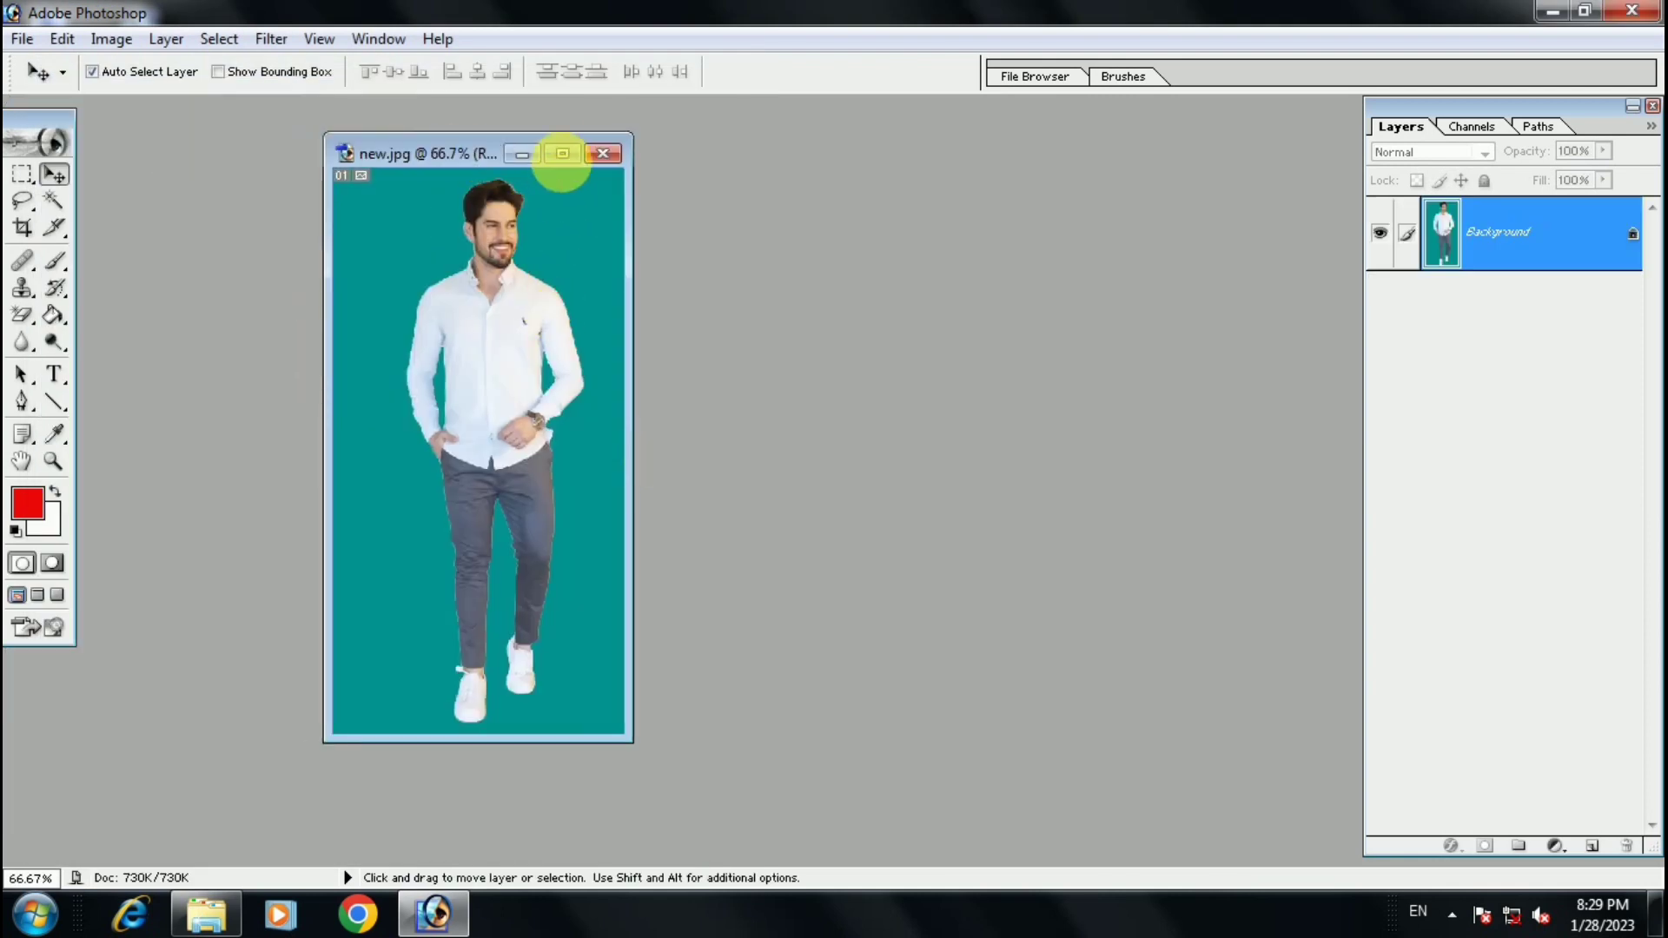
{"action": "left_click", "coordinate": [561, 153]}
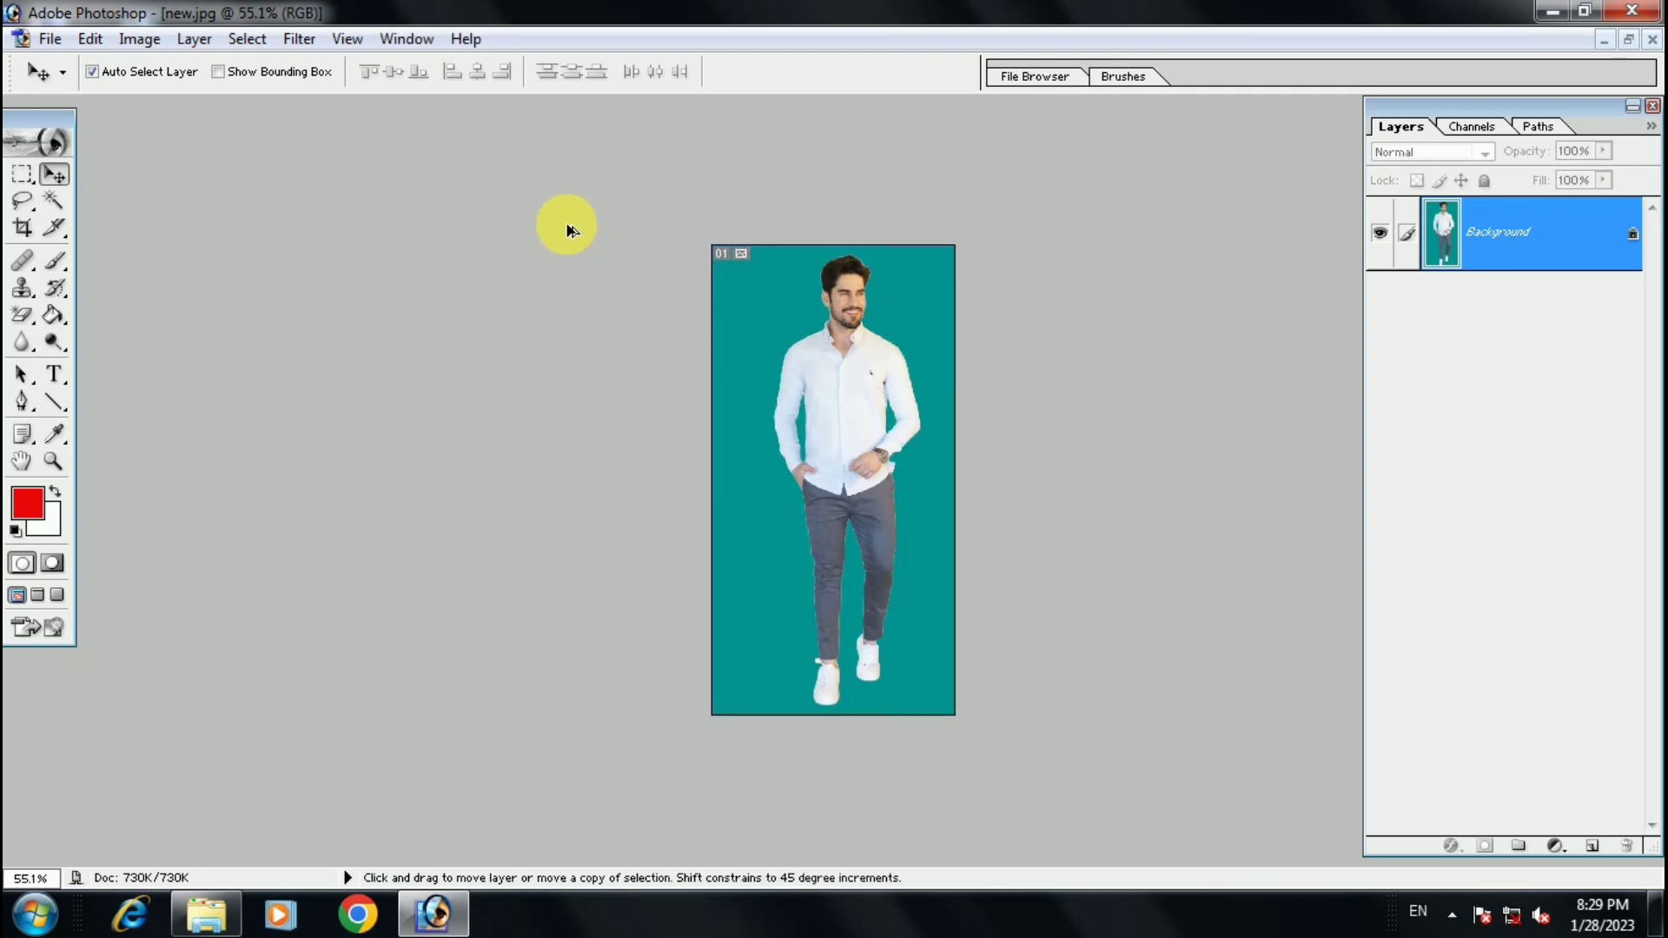
{"action": "key", "text": "ctrl+0"}
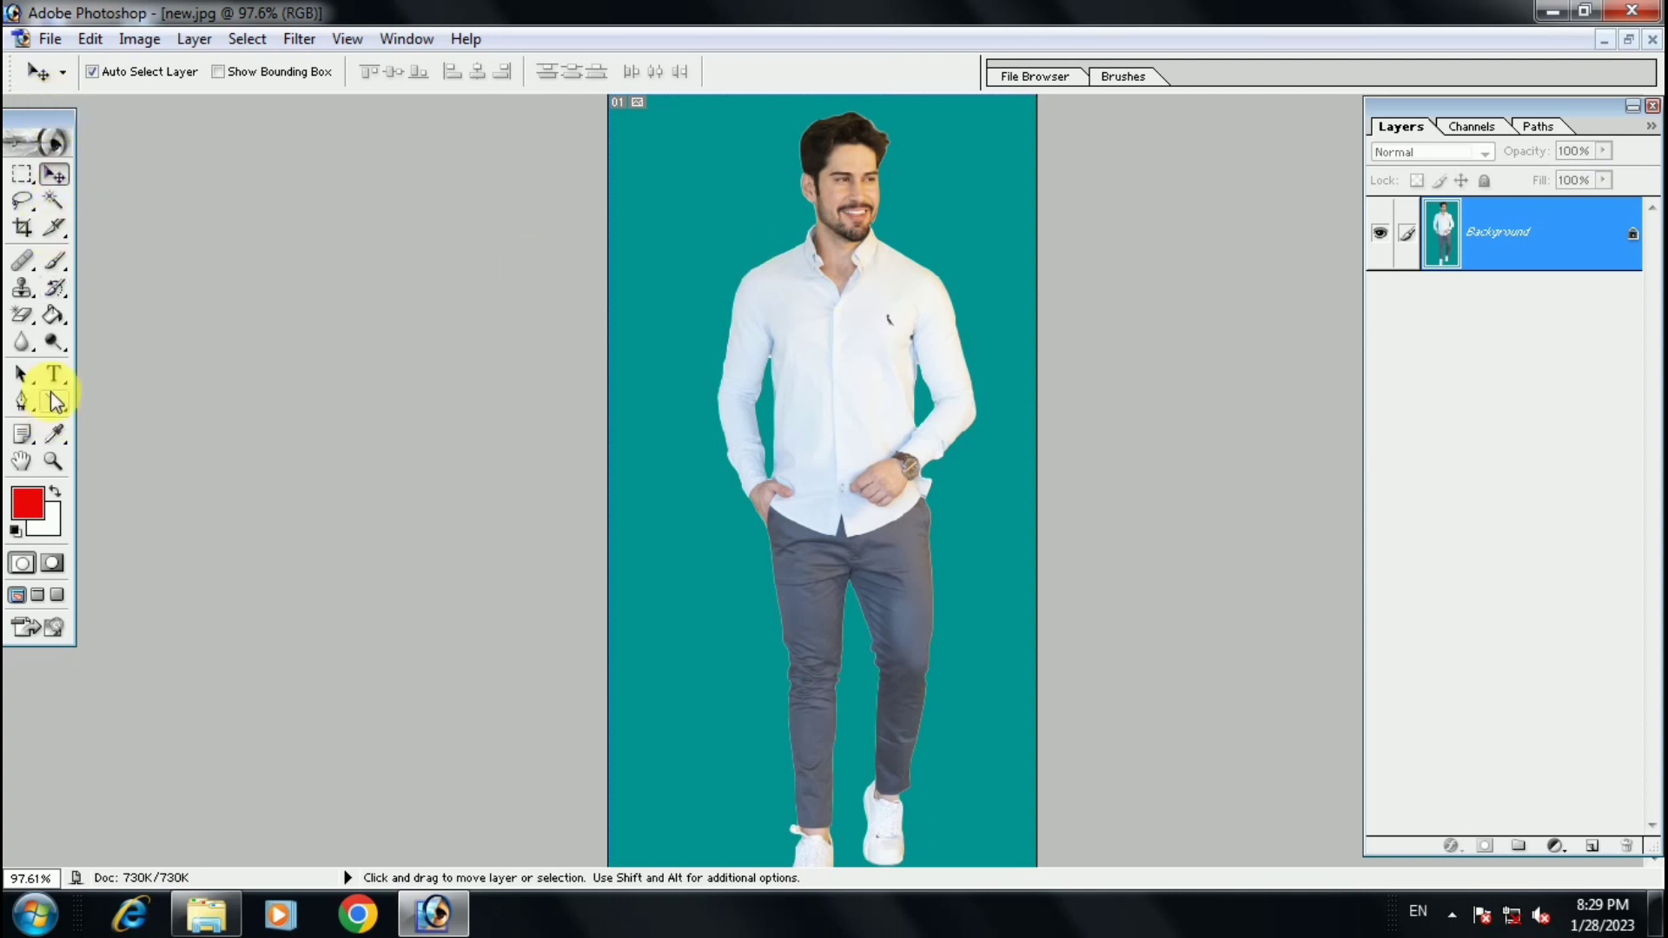
Magic Wand the shirt, adding wrist, sleeve and shoulder areas, then copy it to Layer 1.
{"action": "left_click", "coordinate": [52, 205]}
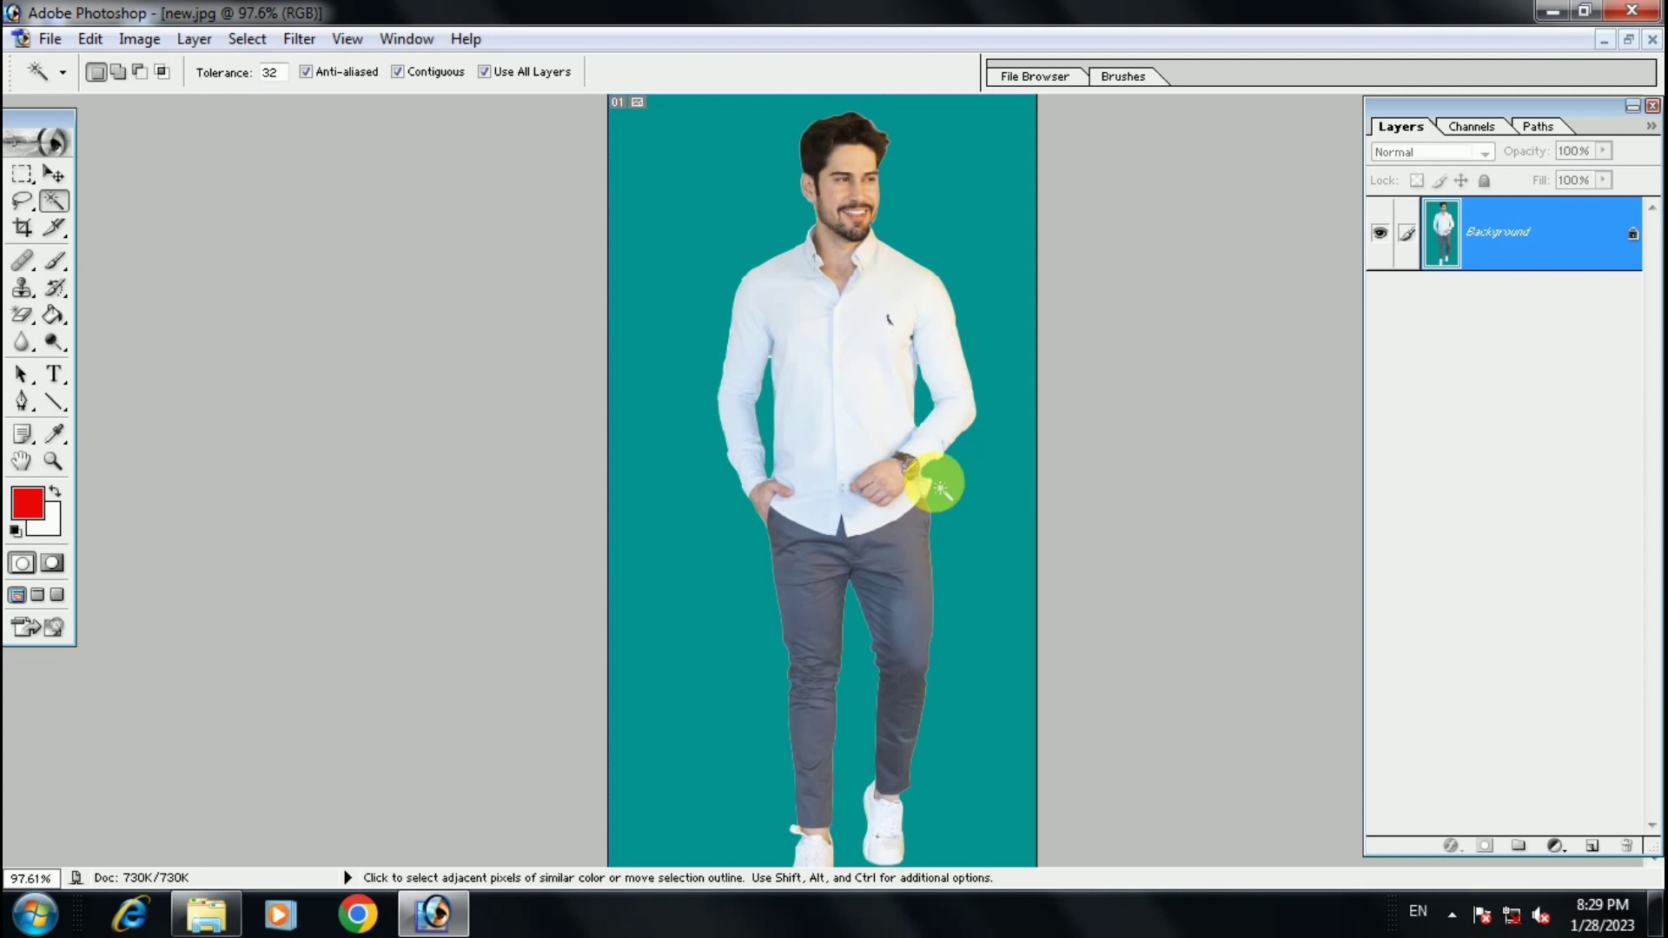
{"action": "left_click", "coordinate": [812, 330]}
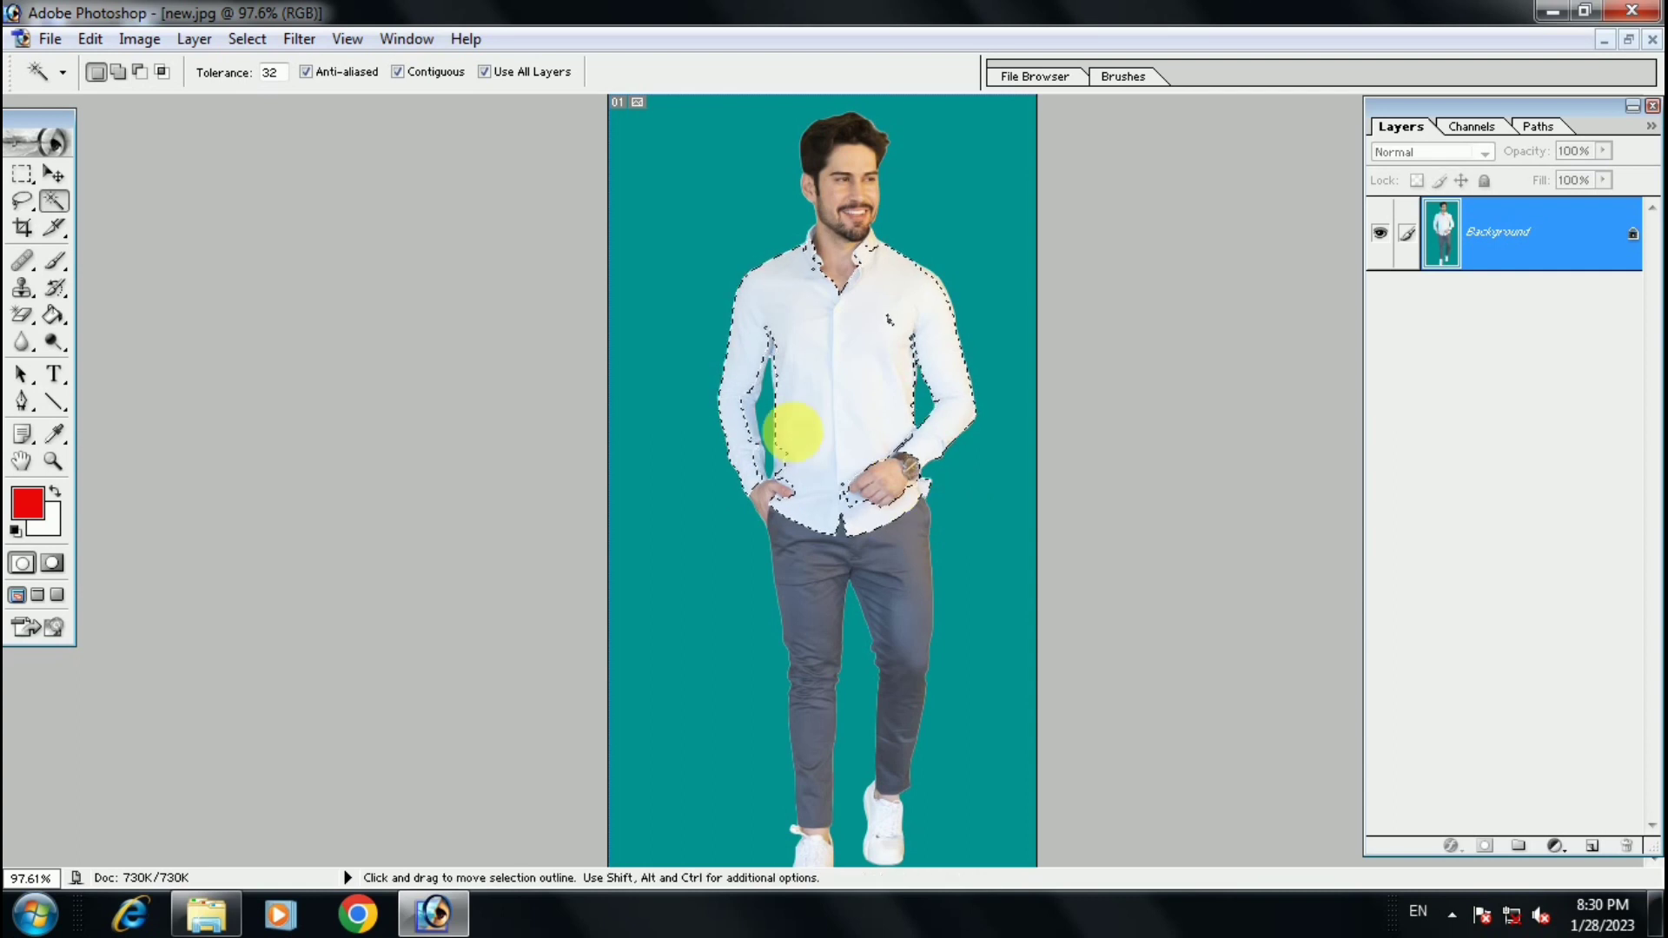
{"action": "key", "text": "shift"}
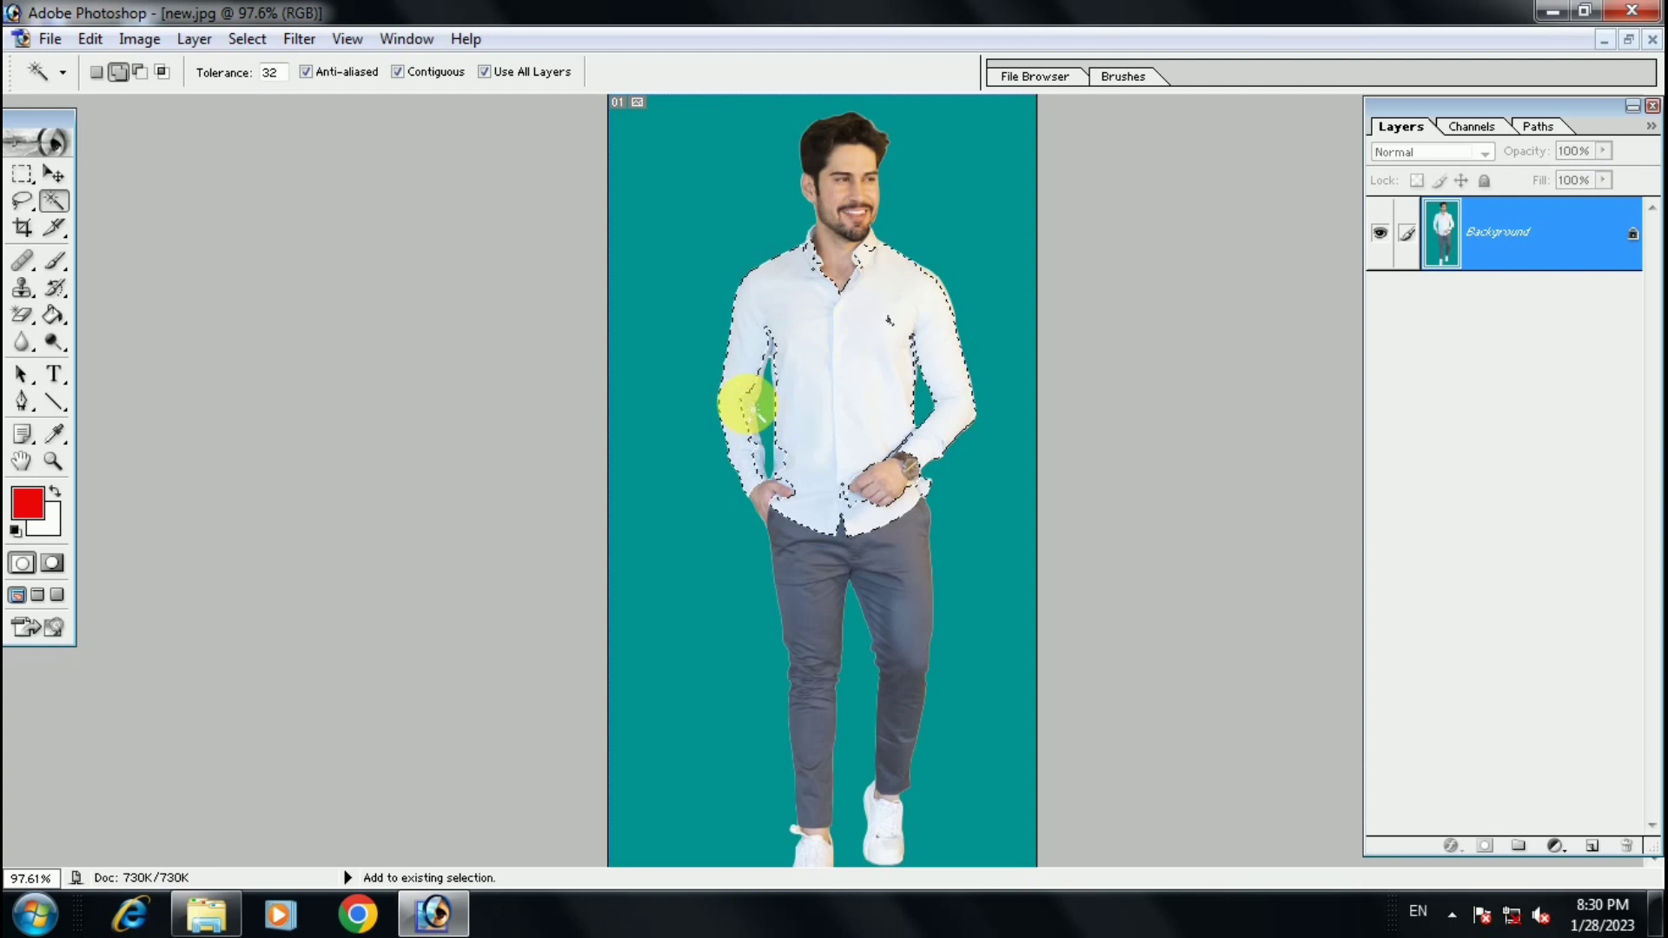
{"action": "left_click", "coordinate": [942, 498]}
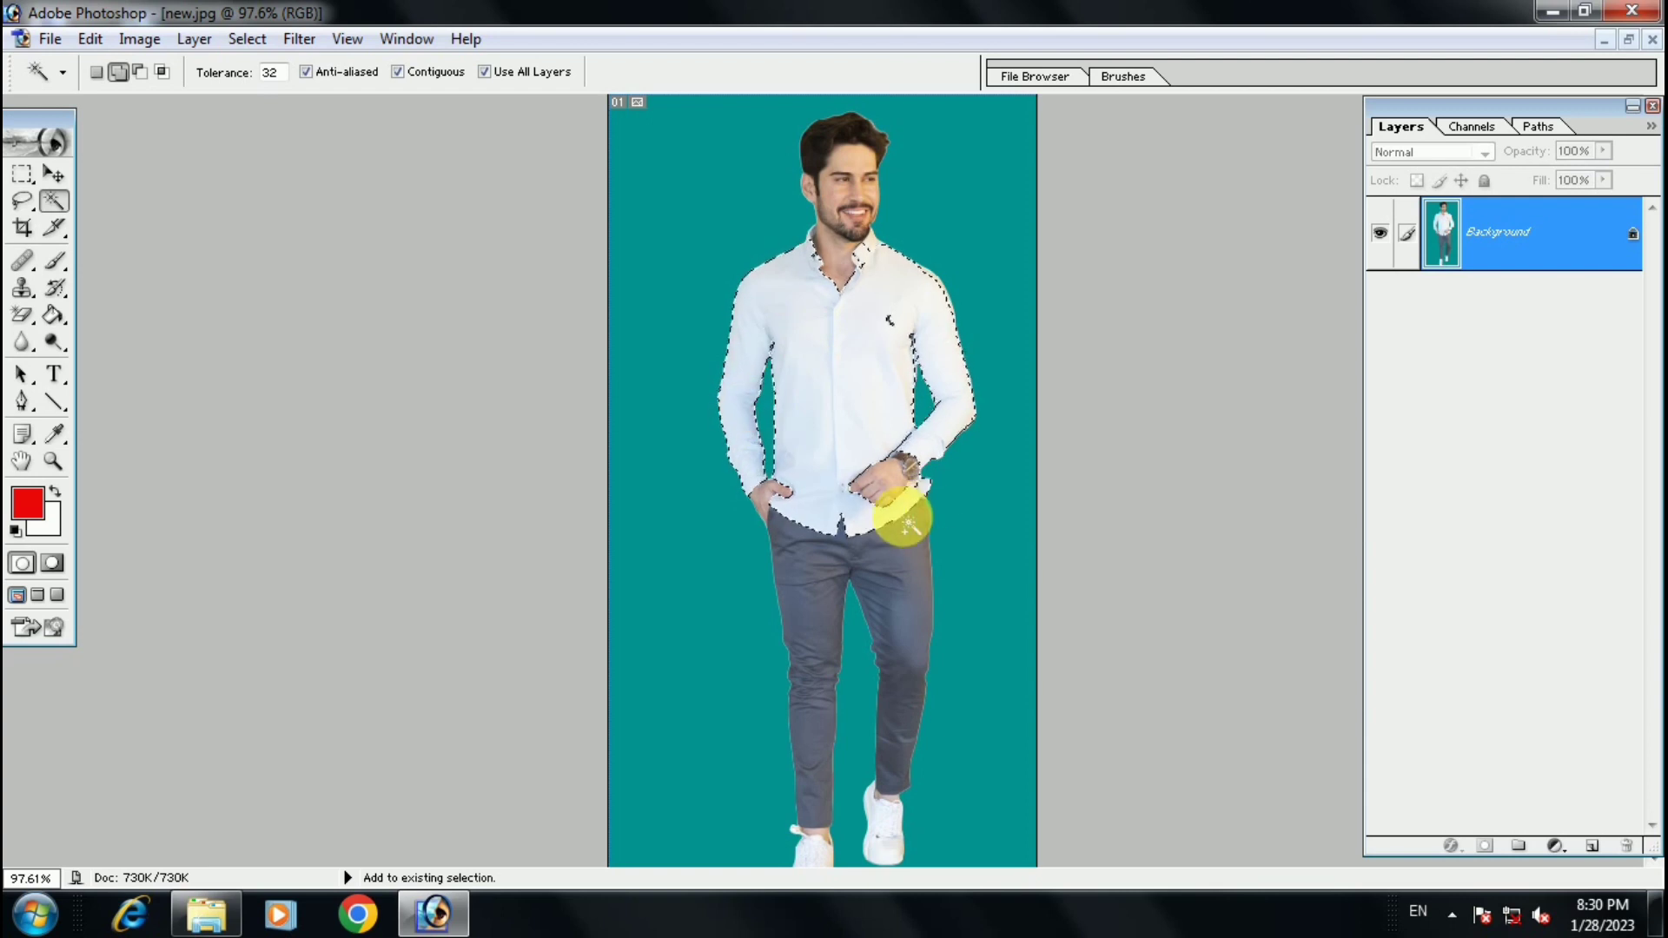
{"action": "left_click", "coordinate": [940, 426]}
{"action": "left_click", "coordinate": [978, 360]}
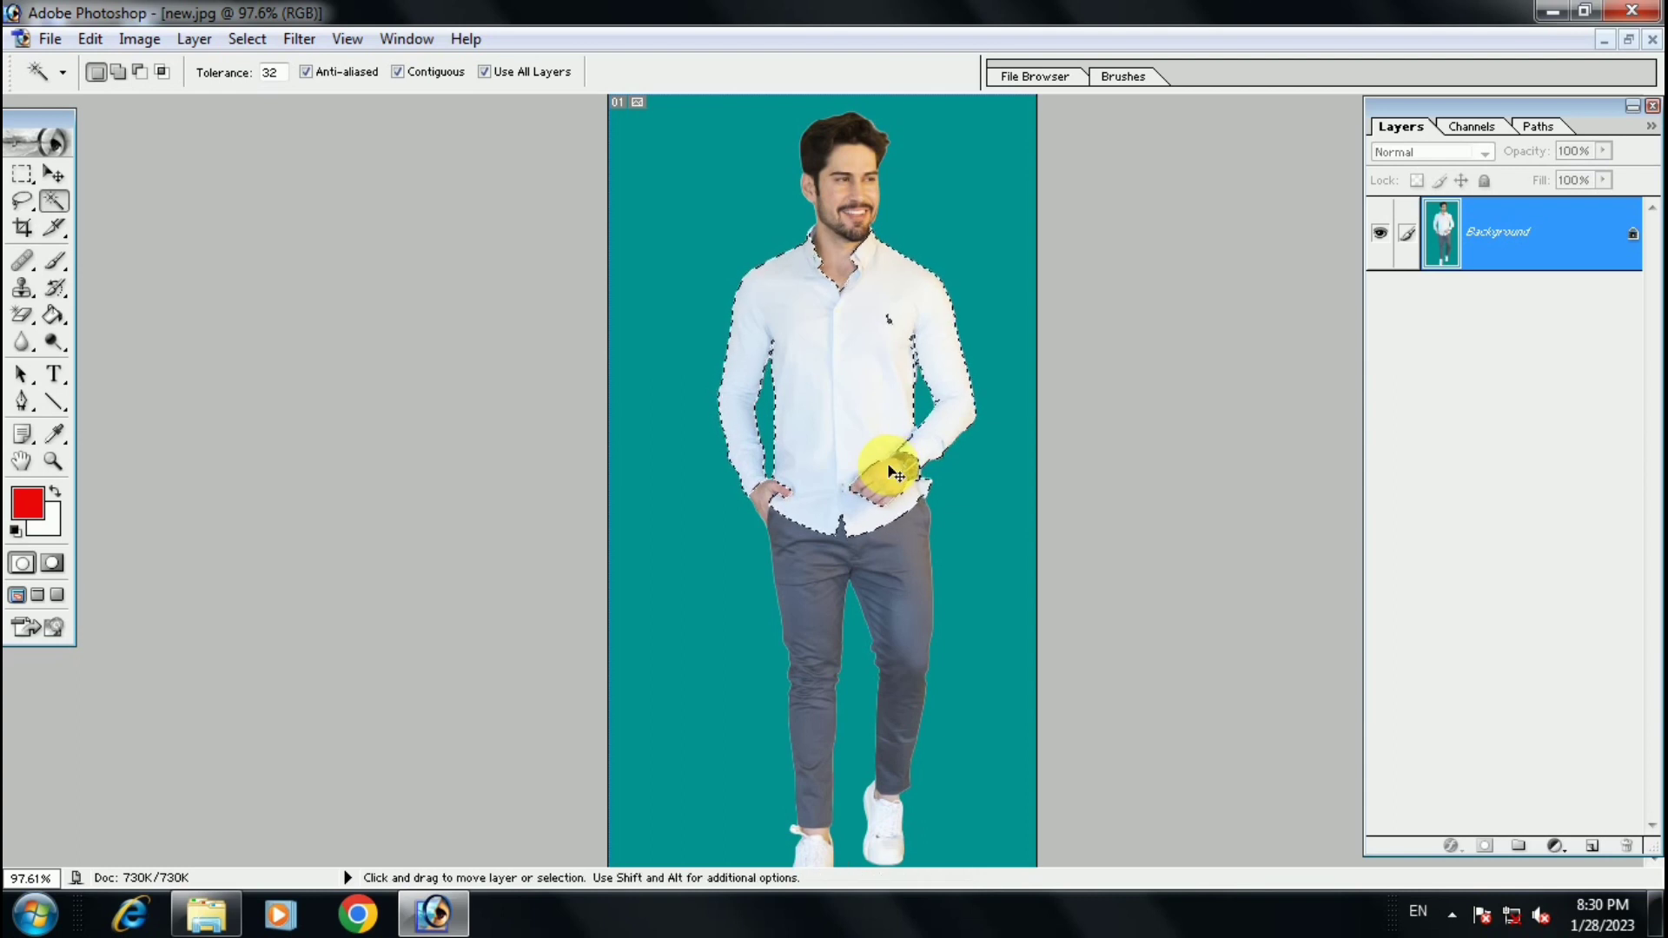
{"action": "key", "text": "ctrl+j"}
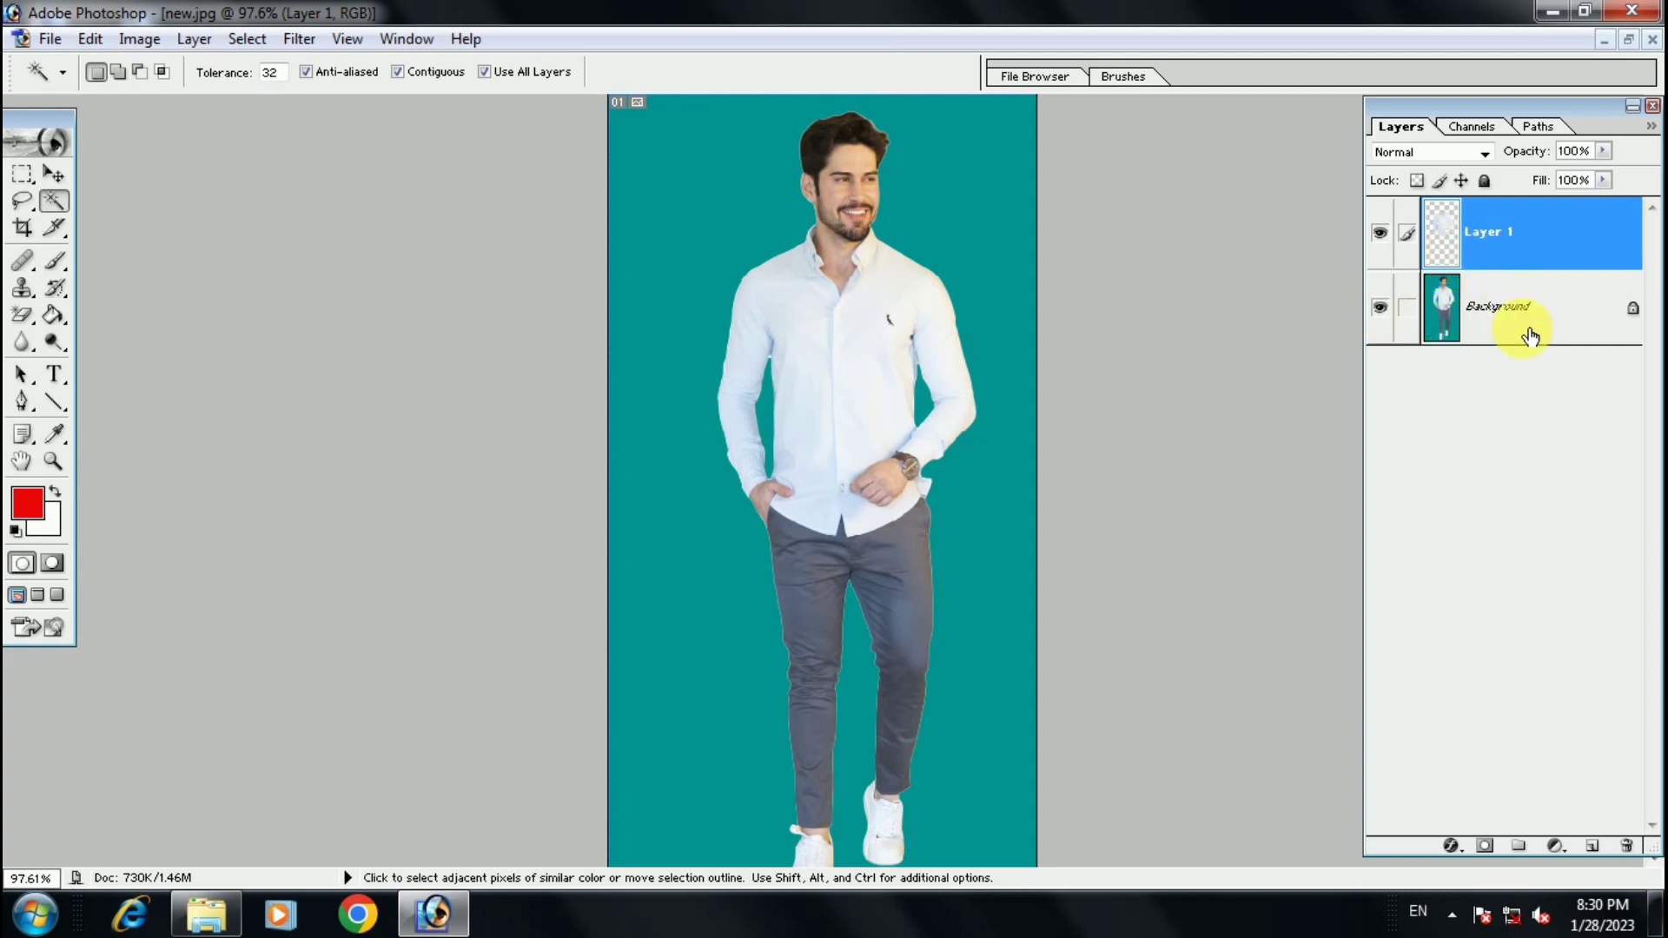
{"action": "left_click", "coordinate": [1380, 308]}
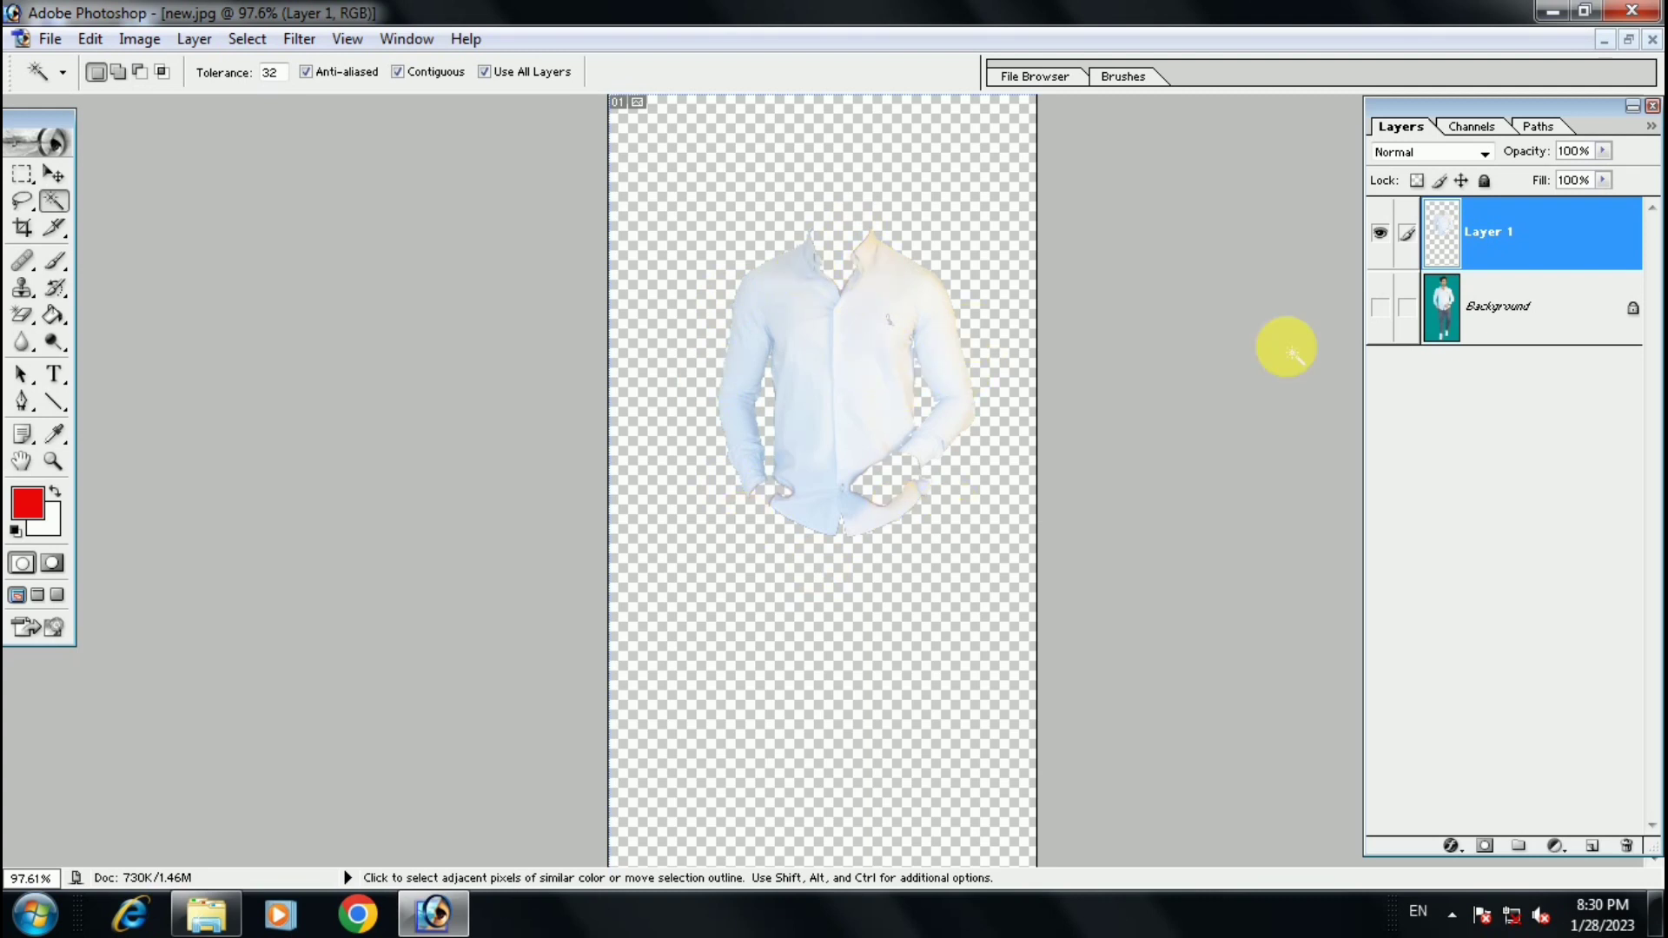
{"action": "left_click", "coordinate": [1383, 309]}
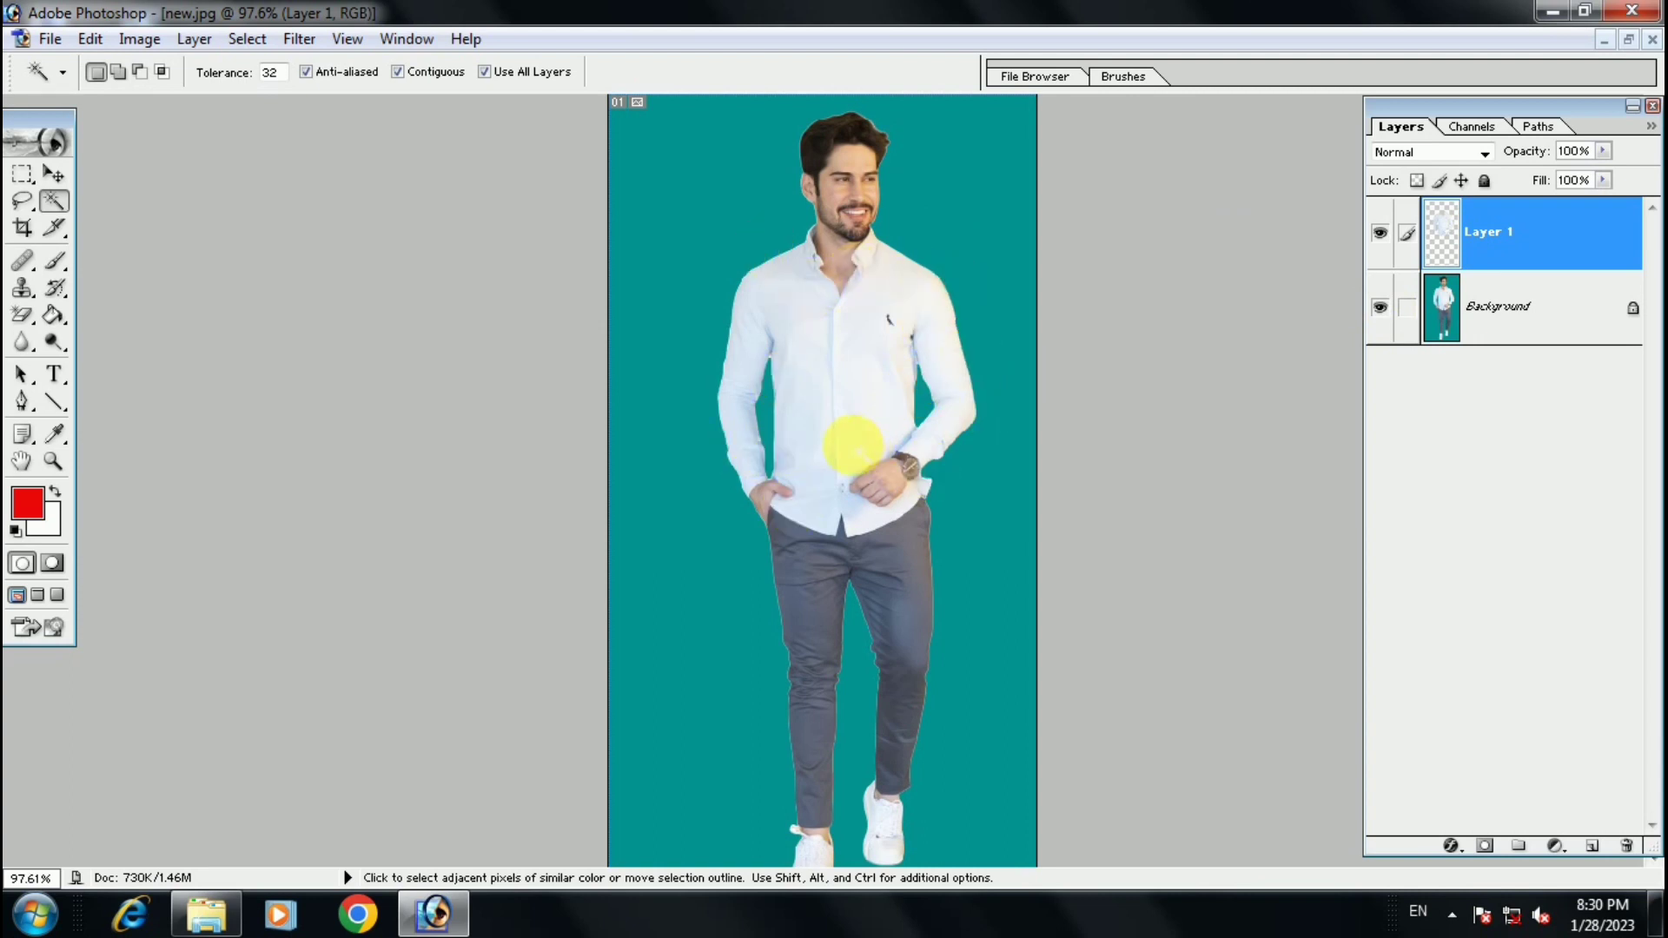
Restore new.jpg to a floating window, moved left and enlarged.
{"action": "left_click", "coordinate": [1628, 38]}
{"action": "left_click_drag", "start_coordinate": [495, 150], "coordinate": [308, 129]}
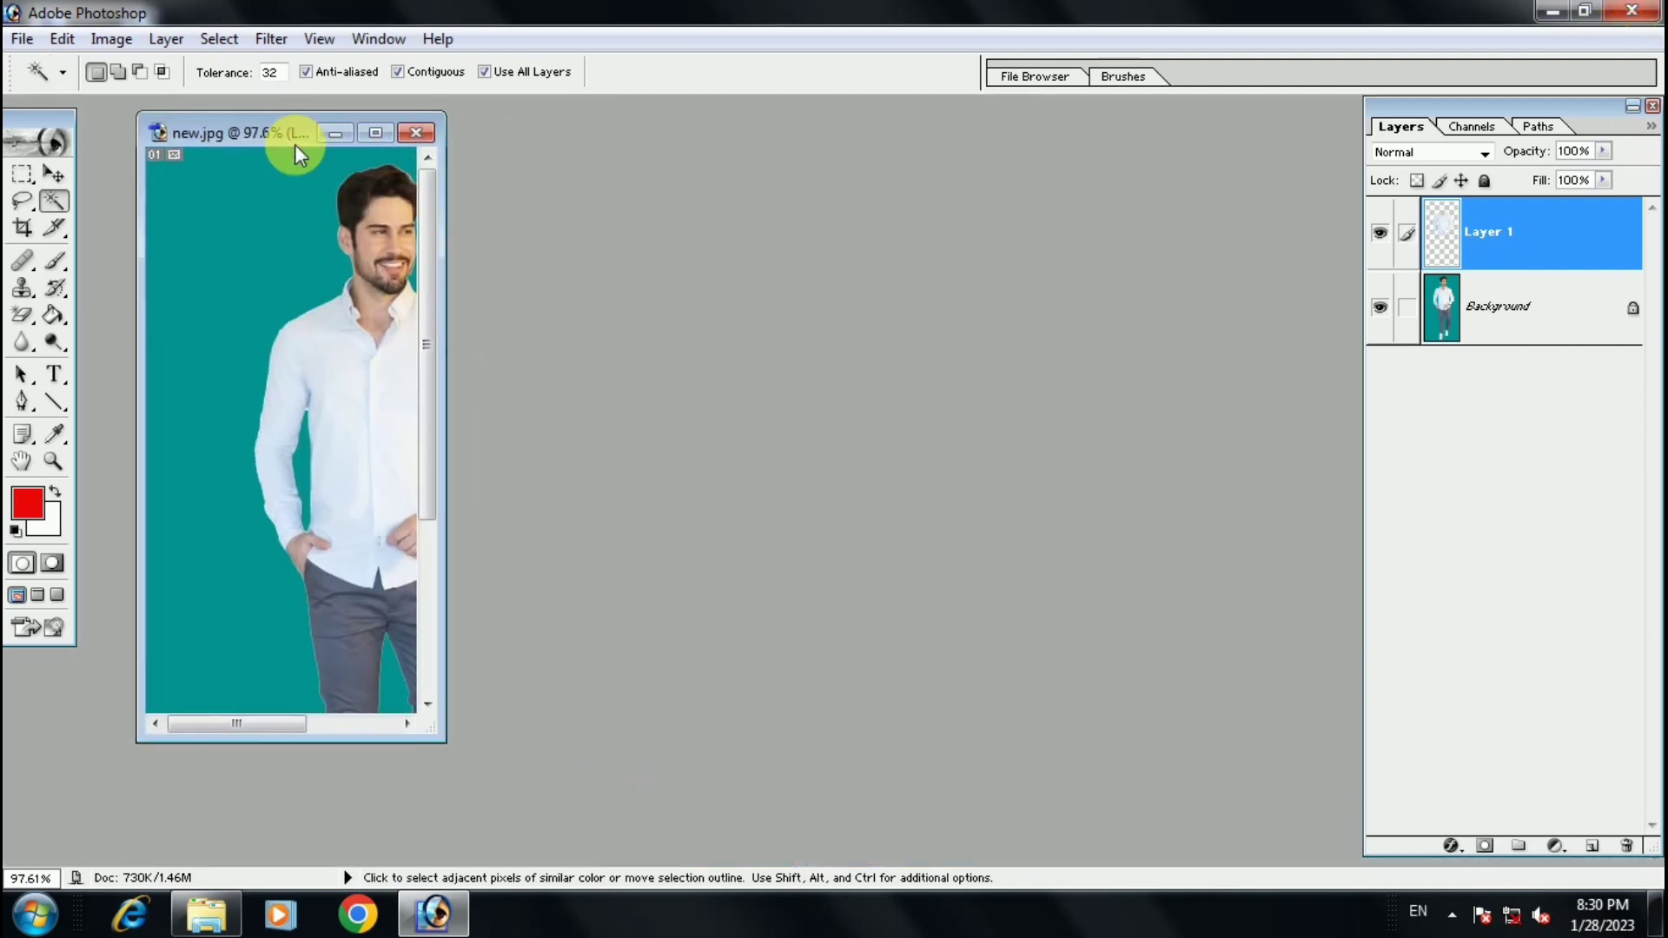
{"action": "left_click_drag", "start_coordinate": [432, 728], "coordinate": [615, 792]}
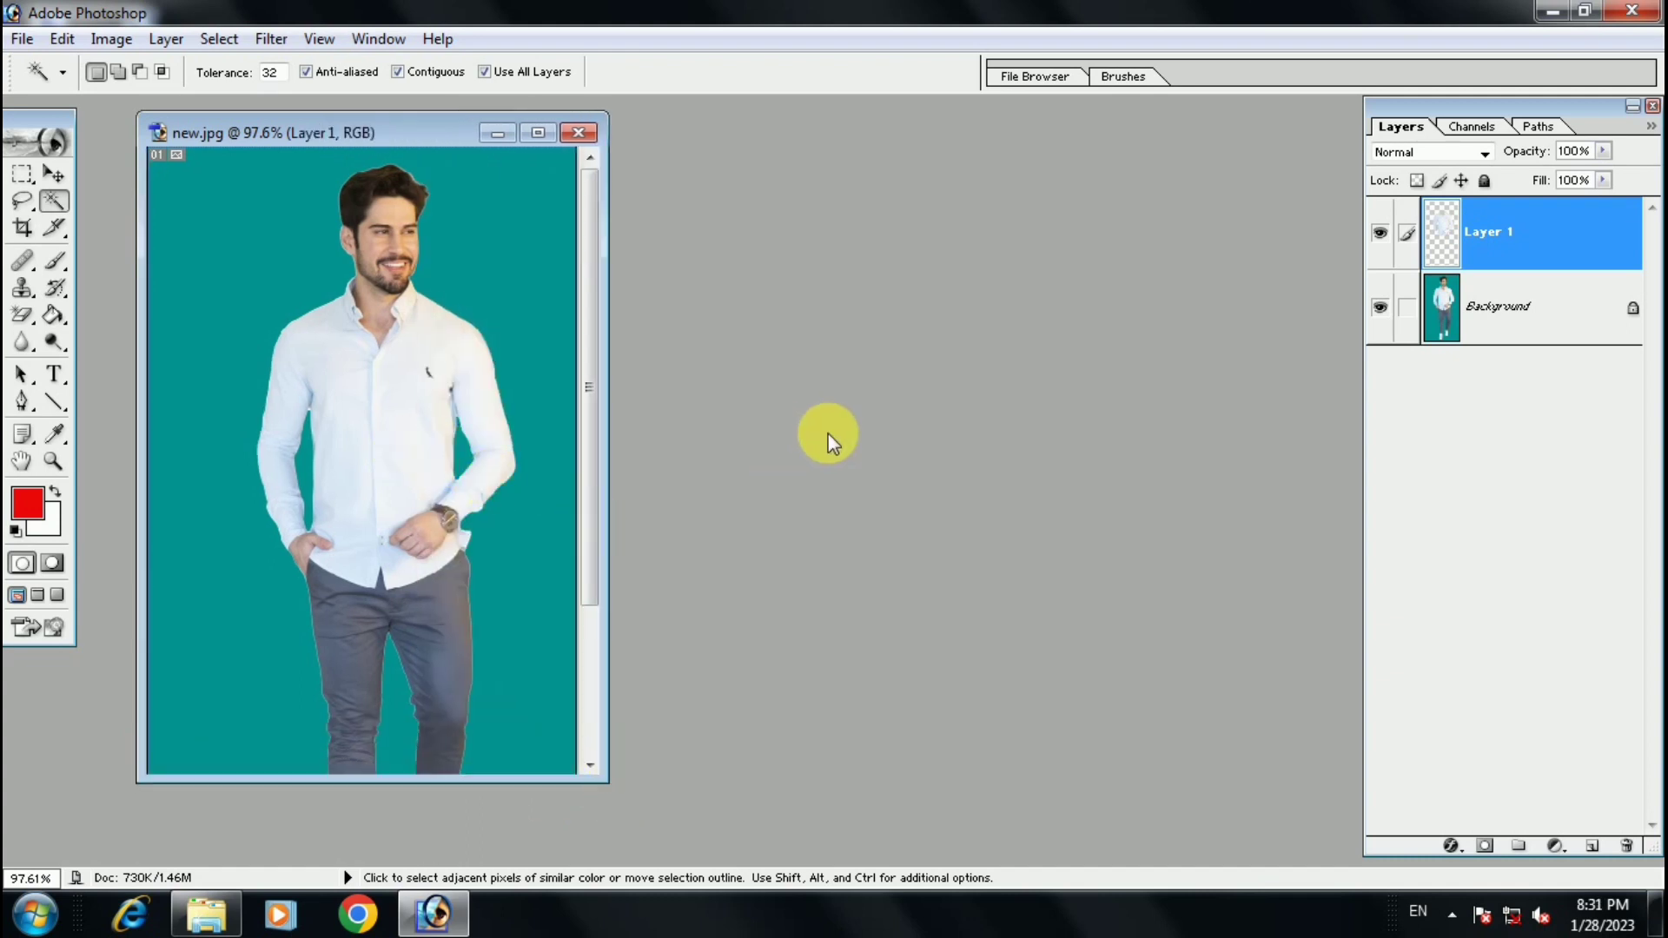
Open blue-plaid-gcc26076c5_1920.jpg and place its window to the right of new.jpg.
{"action": "left_click", "coordinate": [22, 39]}
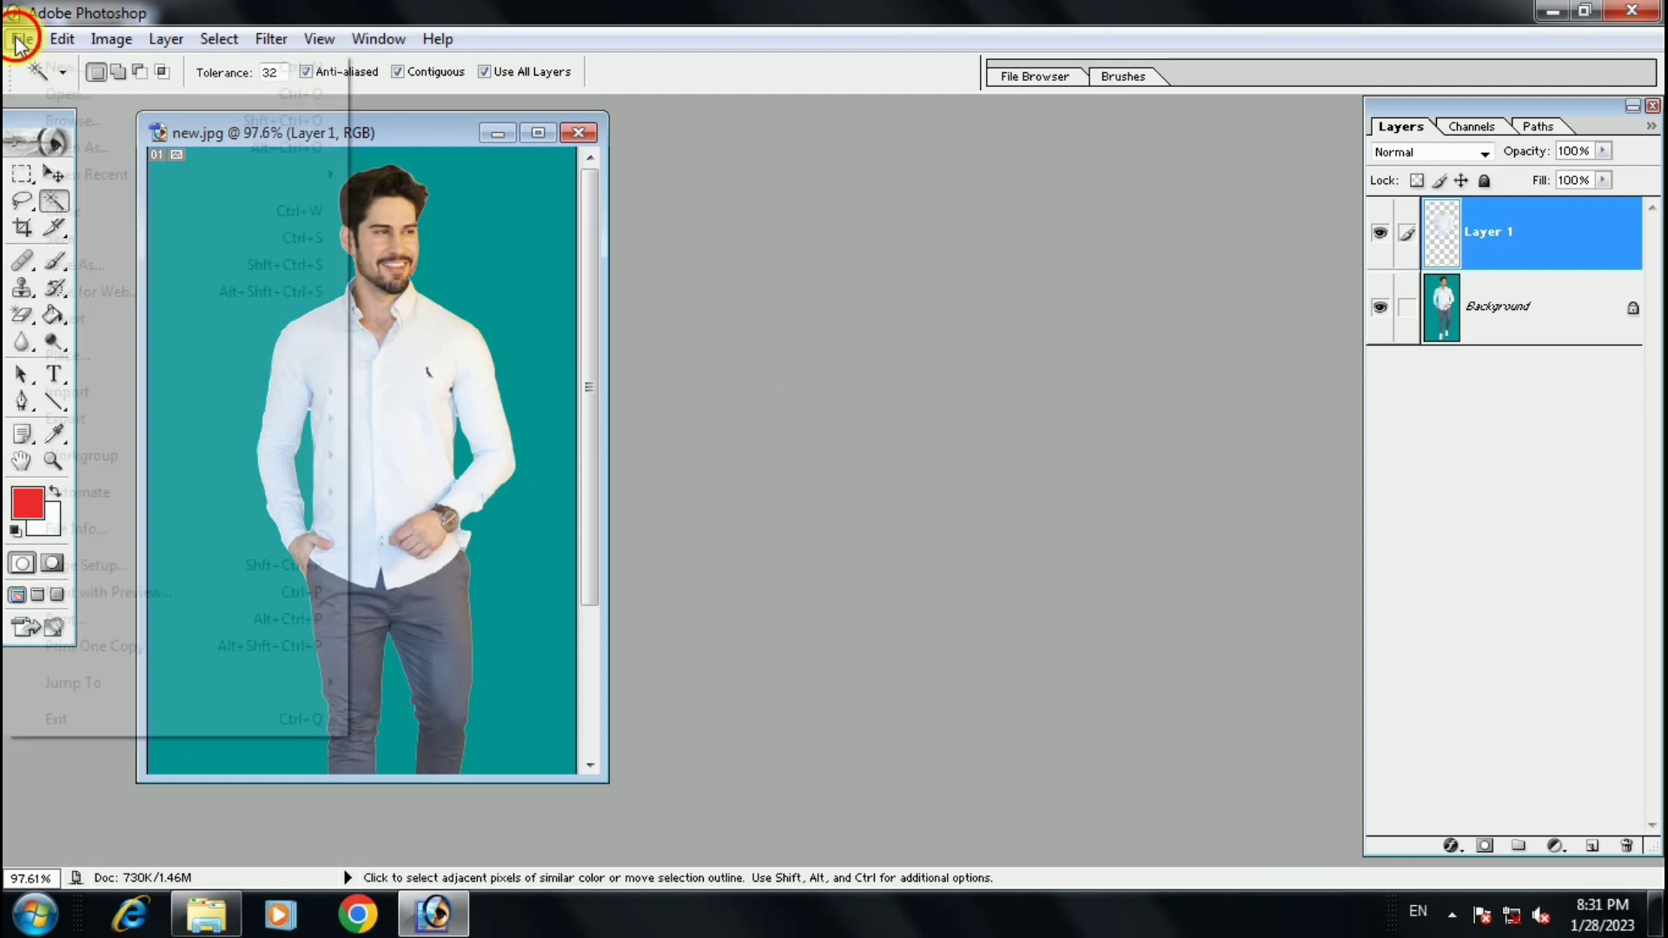
{"action": "left_click", "coordinate": [39, 91]}
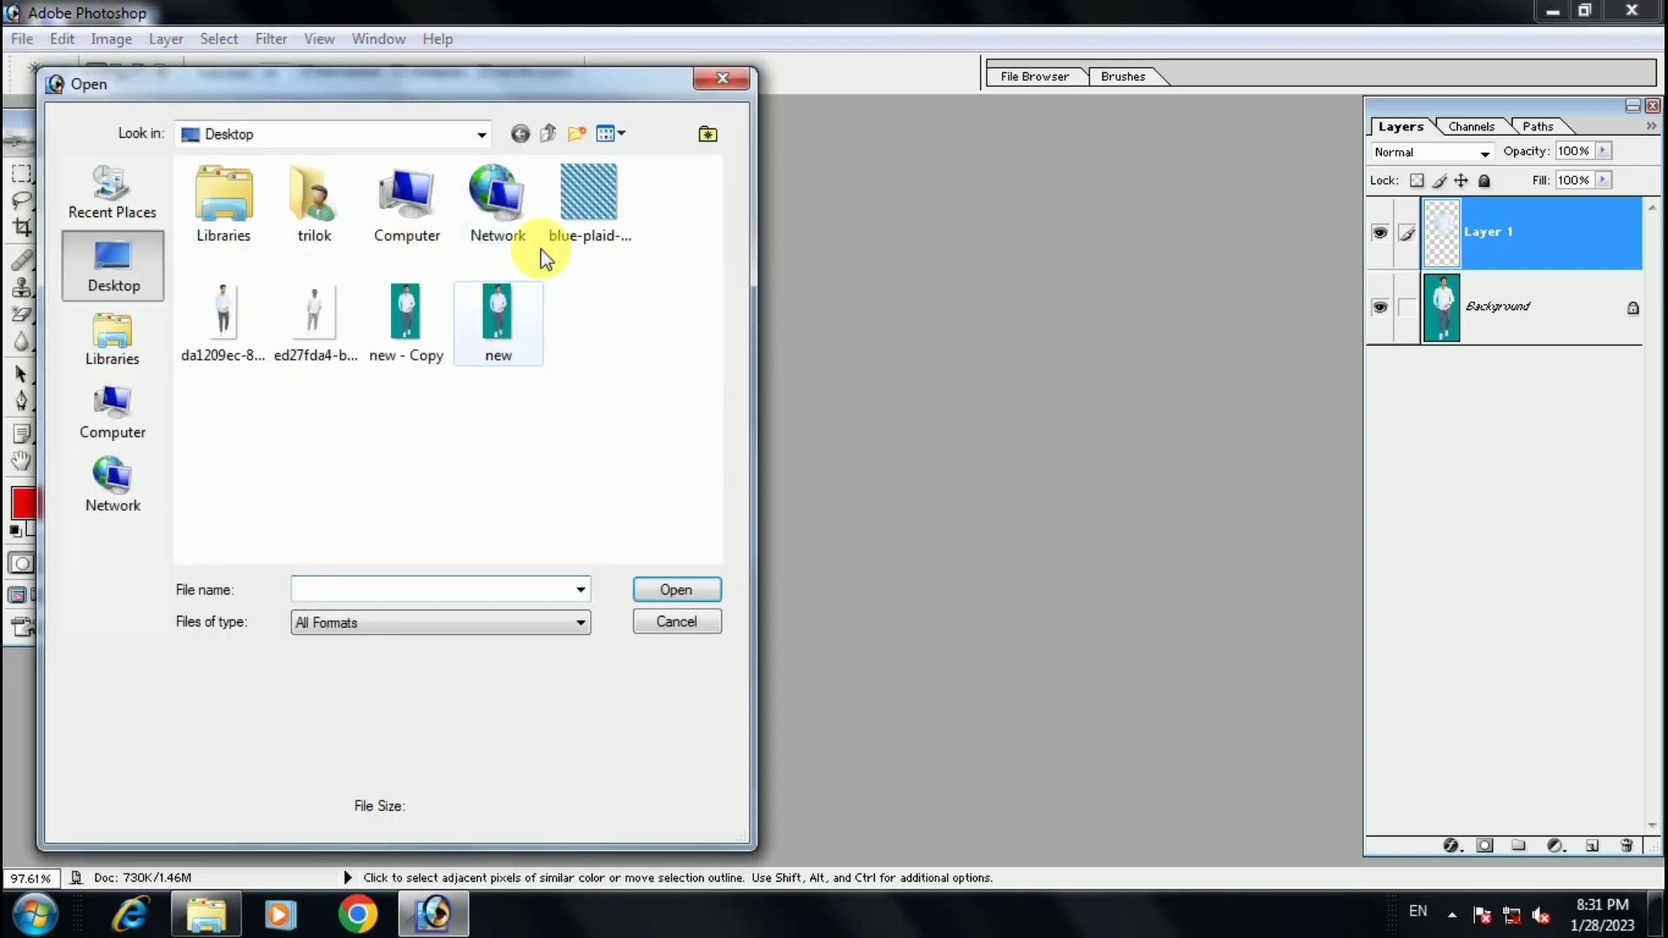
{"action": "left_click", "coordinate": [582, 201]}
{"action": "left_click", "coordinate": [656, 587]}
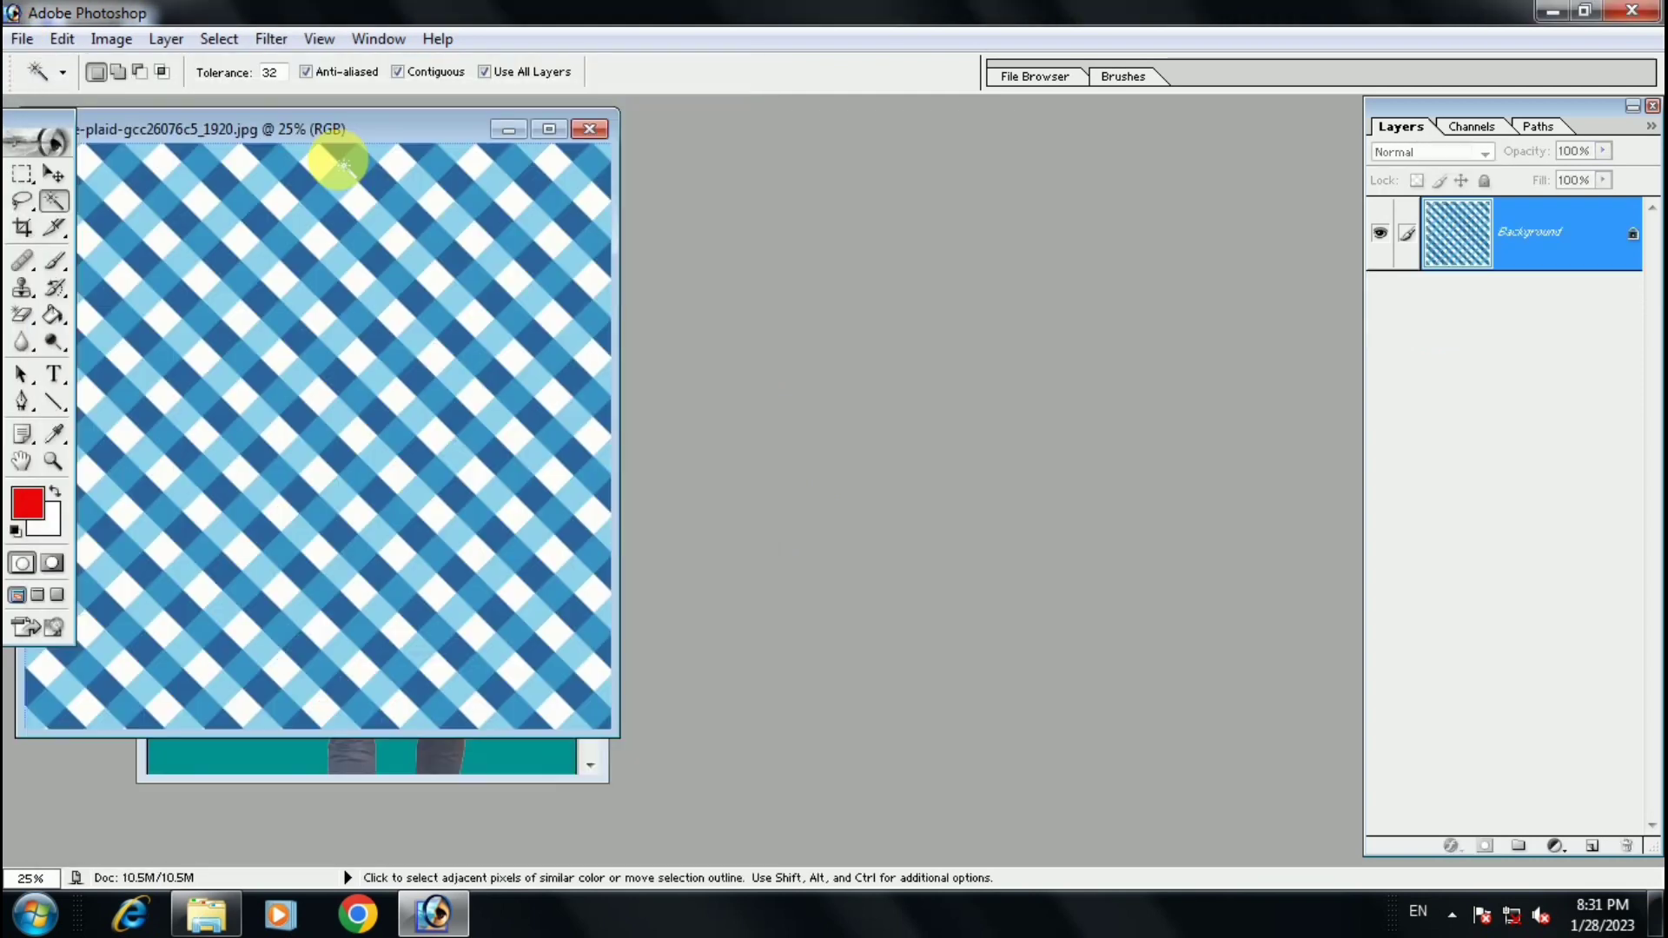
{"action": "left_click_drag", "start_coordinate": [330, 130], "coordinate": [999, 187]}
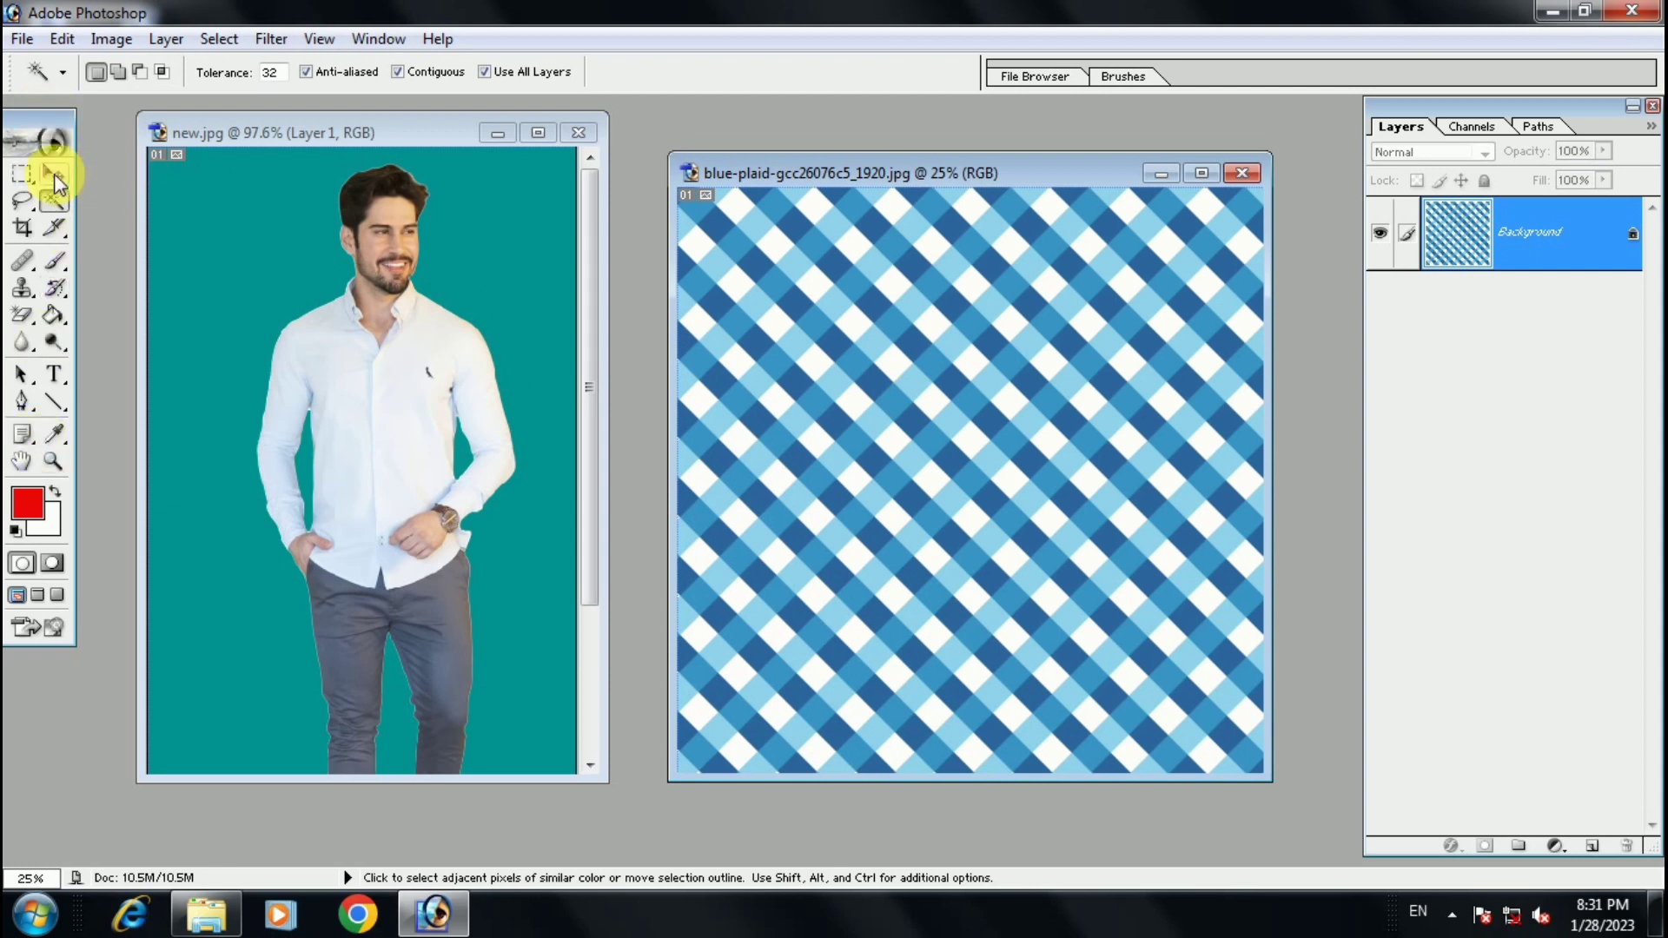
Drag the plaid into new.jpg as Layer 2, close the plaid file, and maximize new.jpg.
{"action": "left_click", "coordinate": [54, 178]}
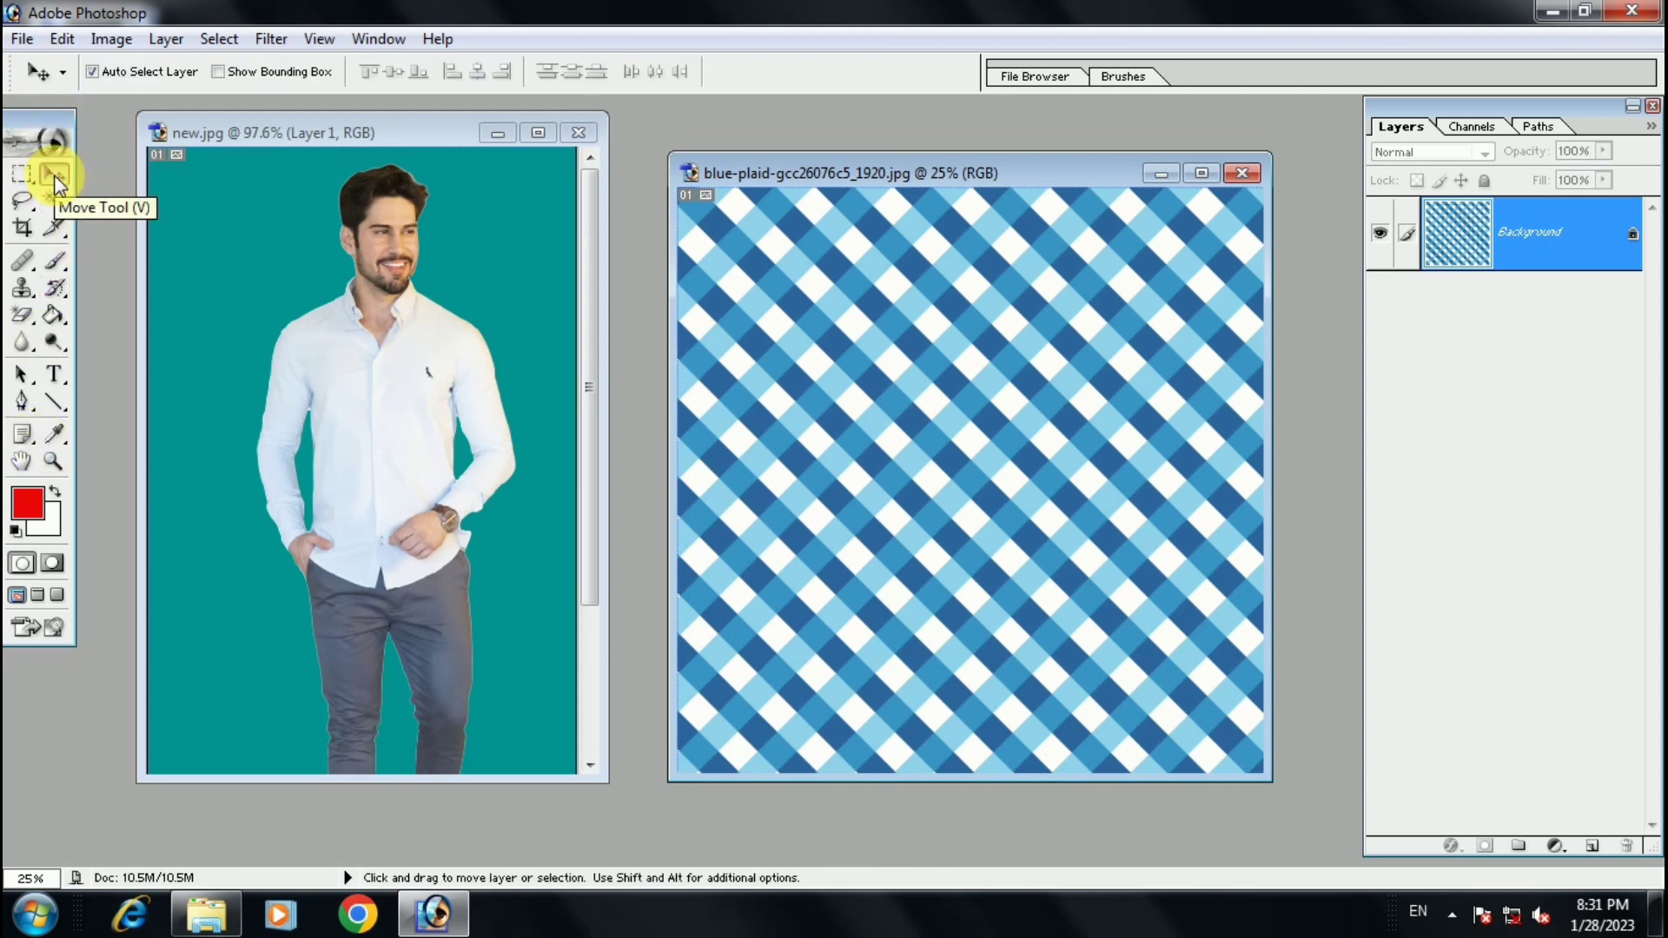
{"action": "mouse_move", "coordinate": [908, 480]}
{"action": "left_mouse_down"}
{"action": "mouse_move", "coordinate": [373, 443]}
{"action": "mouse_move", "coordinate": [449, 627]}
{"action": "left_mouse_up"}
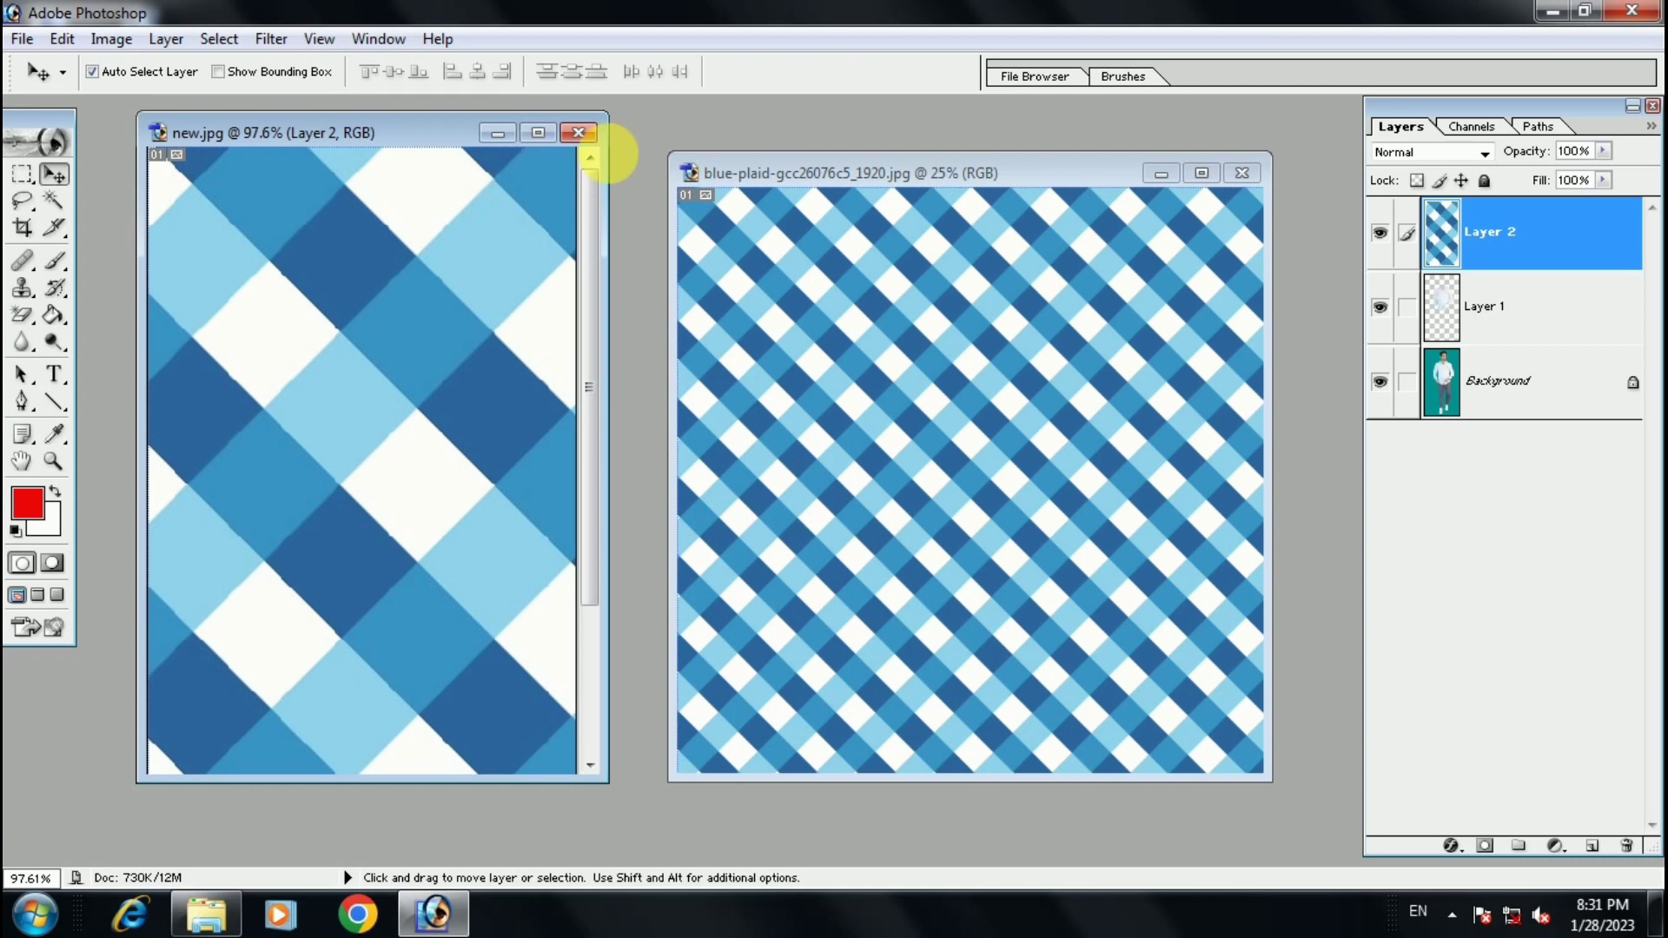
{"action": "left_click", "coordinate": [1250, 177]}
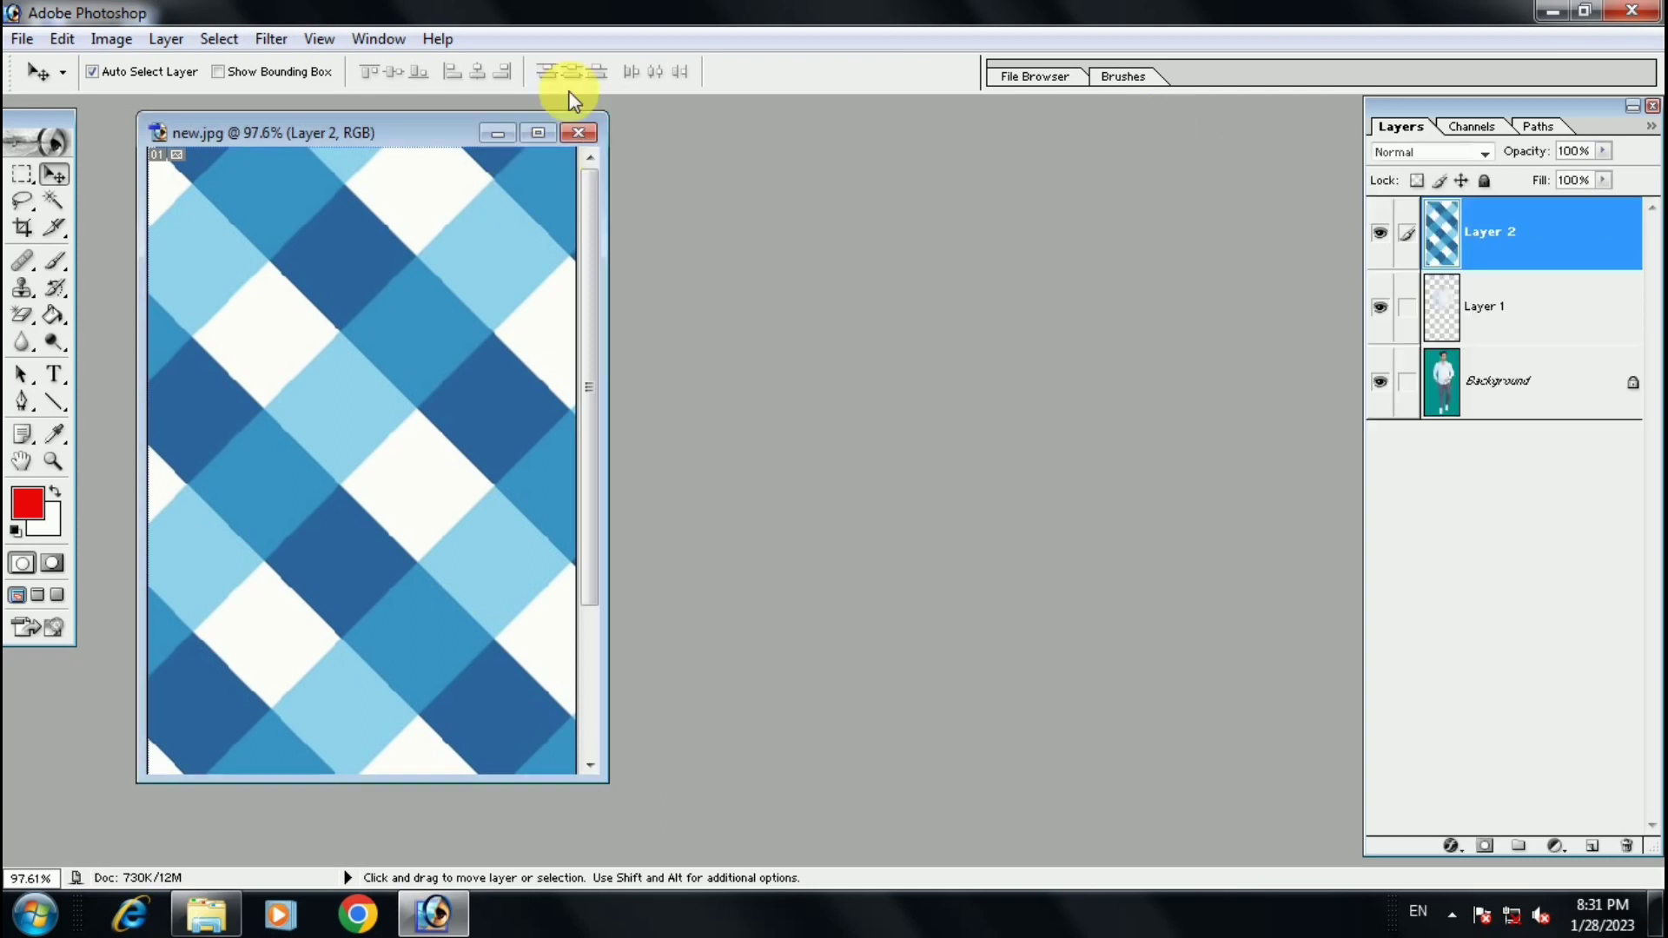
{"action": "left_click", "coordinate": [539, 133]}
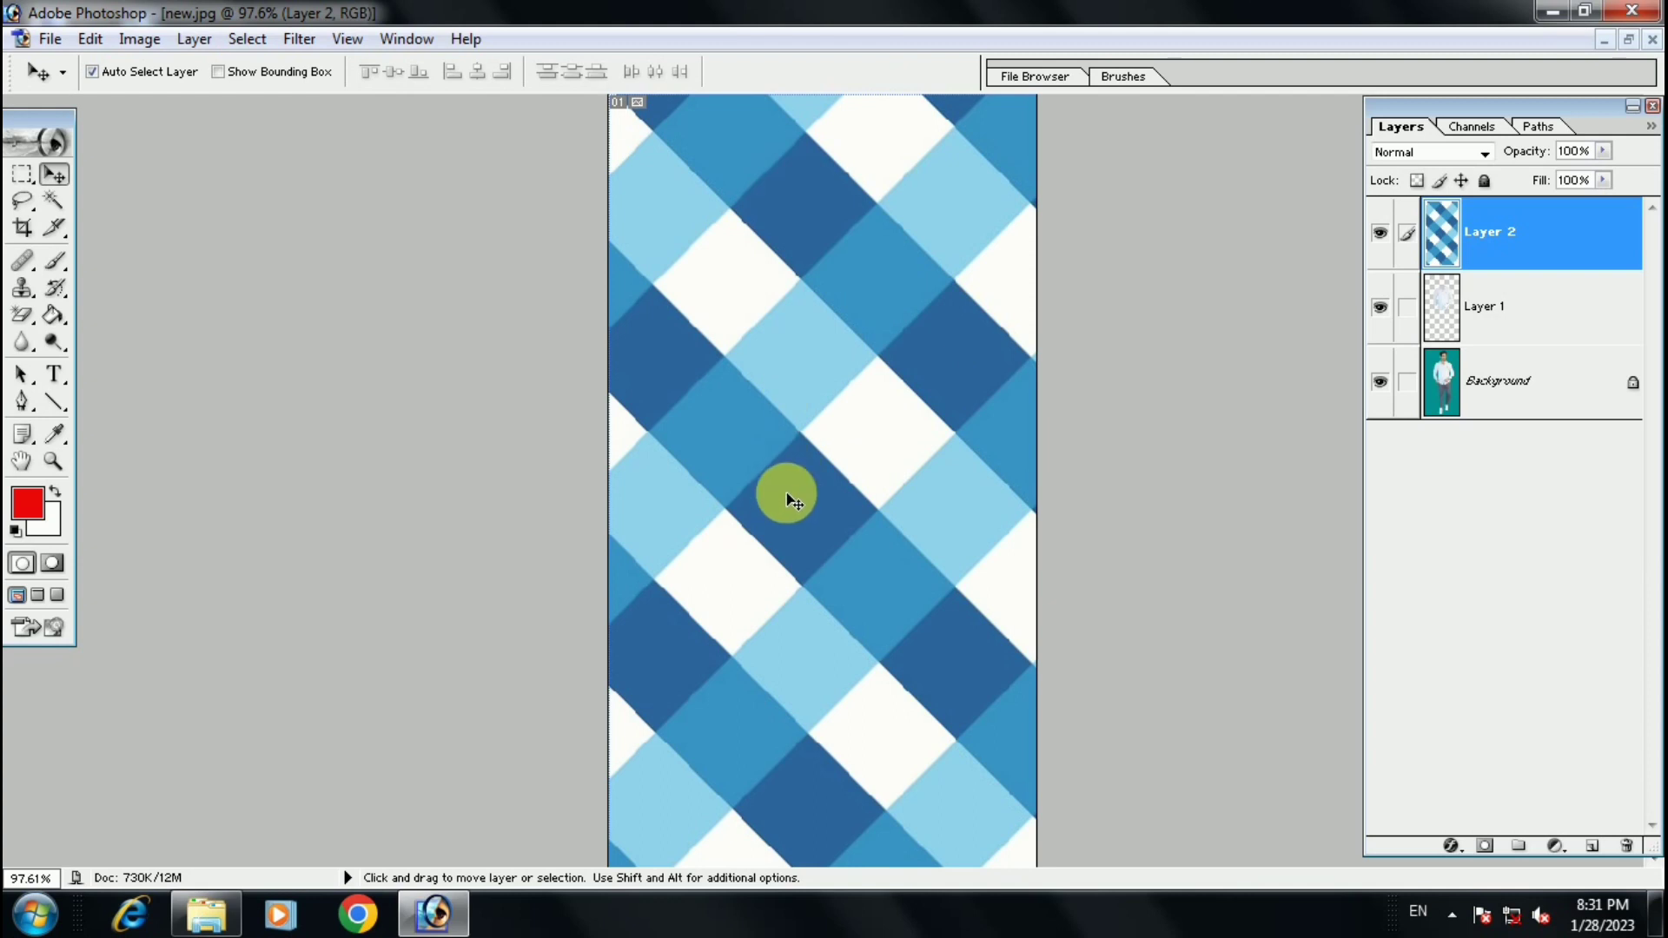
Zoom out on new.jpg and start Free Transform on the plaid layer.
{"action": "scroll", "coordinate": [790, 500], "scroll_direction": "up", "scroll_amount": 1}
{"action": "scroll", "coordinate": [791, 499], "scroll_direction": "down", "scroll_amount": 1}
{"action": "scroll", "coordinate": [791, 500], "scroll_direction": "down", "scroll_amount": 1}
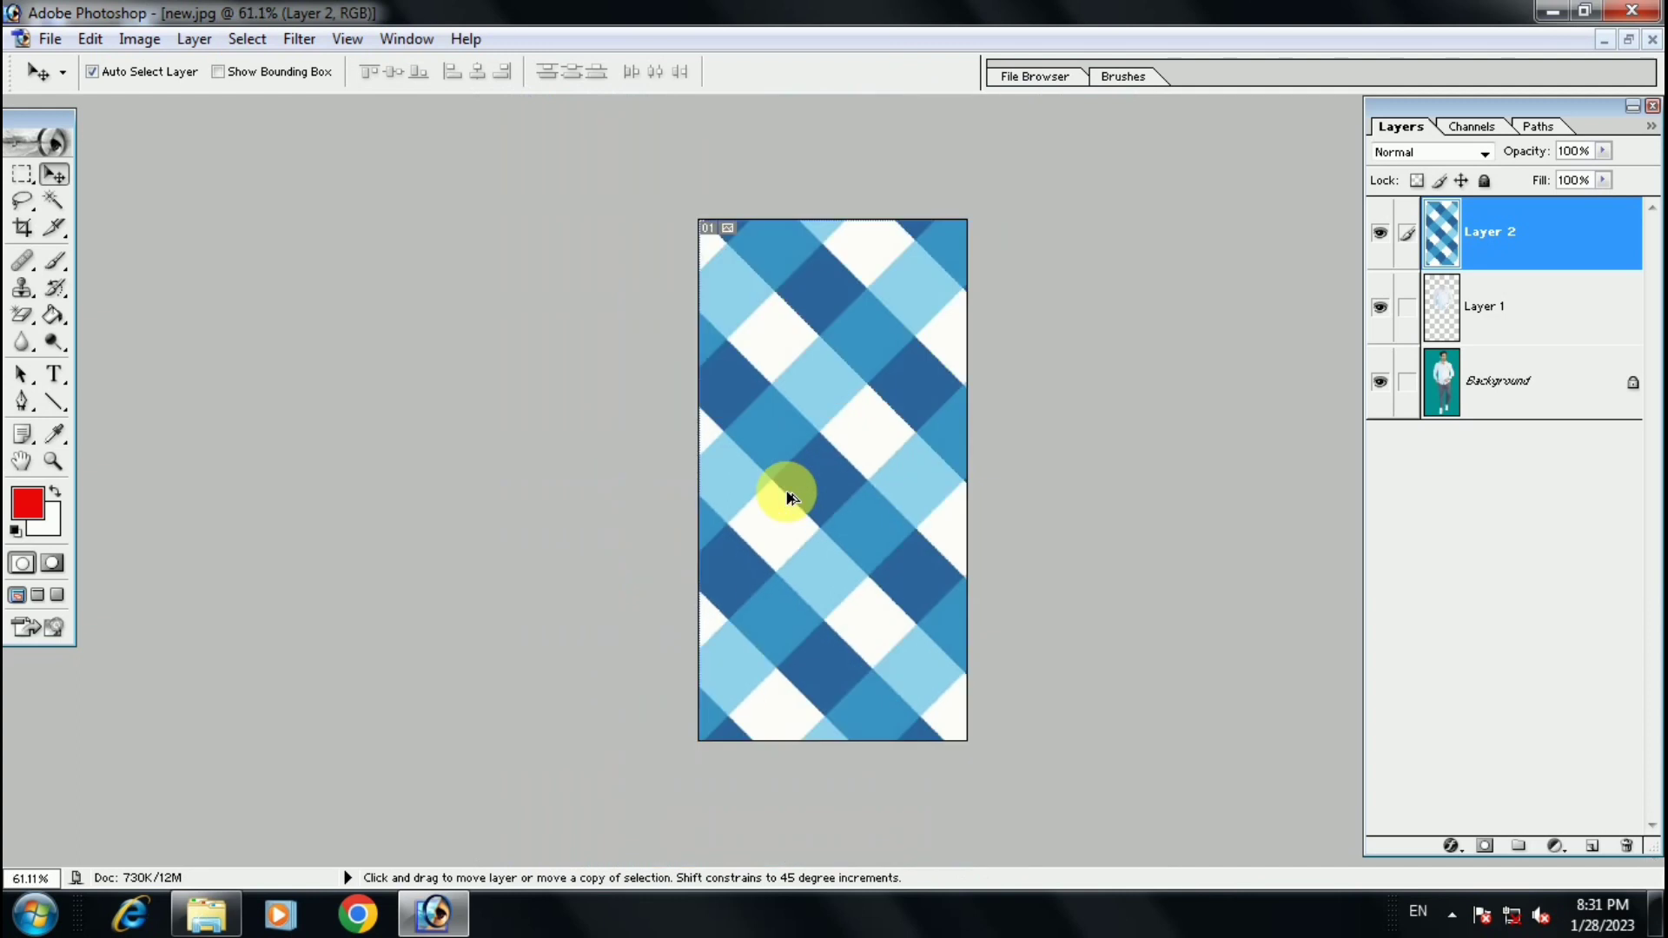
{"action": "scroll", "coordinate": [791, 500], "scroll_direction": "down", "scroll_amount": 2}
{"action": "scroll", "coordinate": [791, 499], "scroll_direction": "down", "scroll_amount": 2}
{"action": "scroll", "coordinate": [791, 500], "scroll_direction": "down", "scroll_amount": 1}
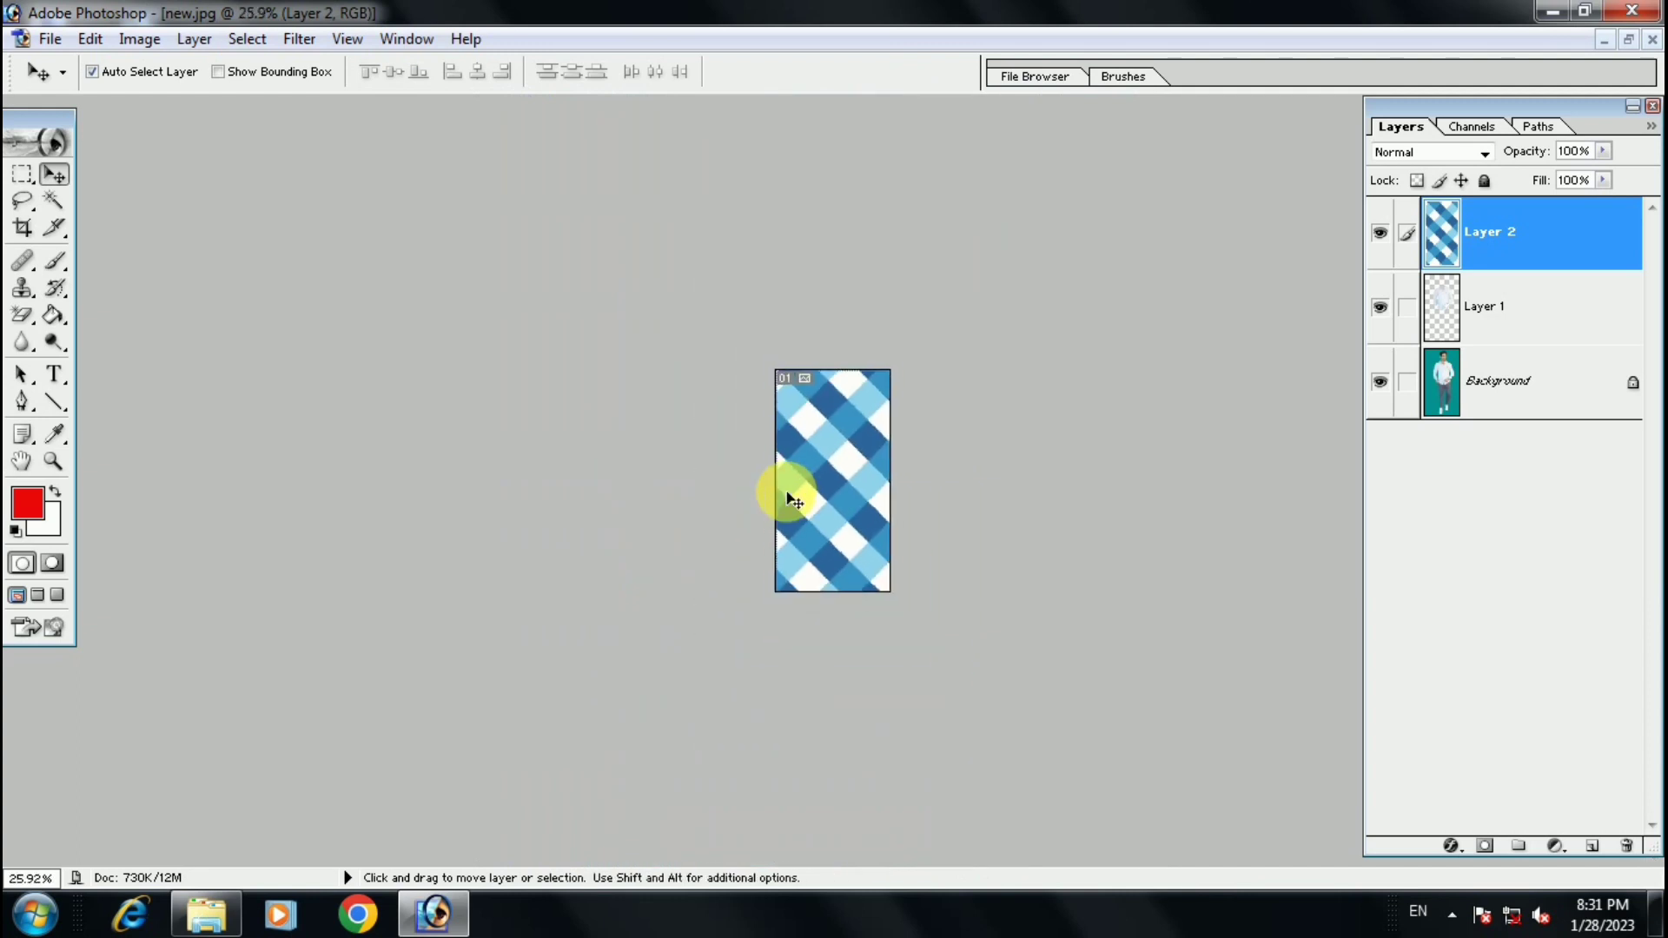
{"action": "key", "text": "ctrl+t"}
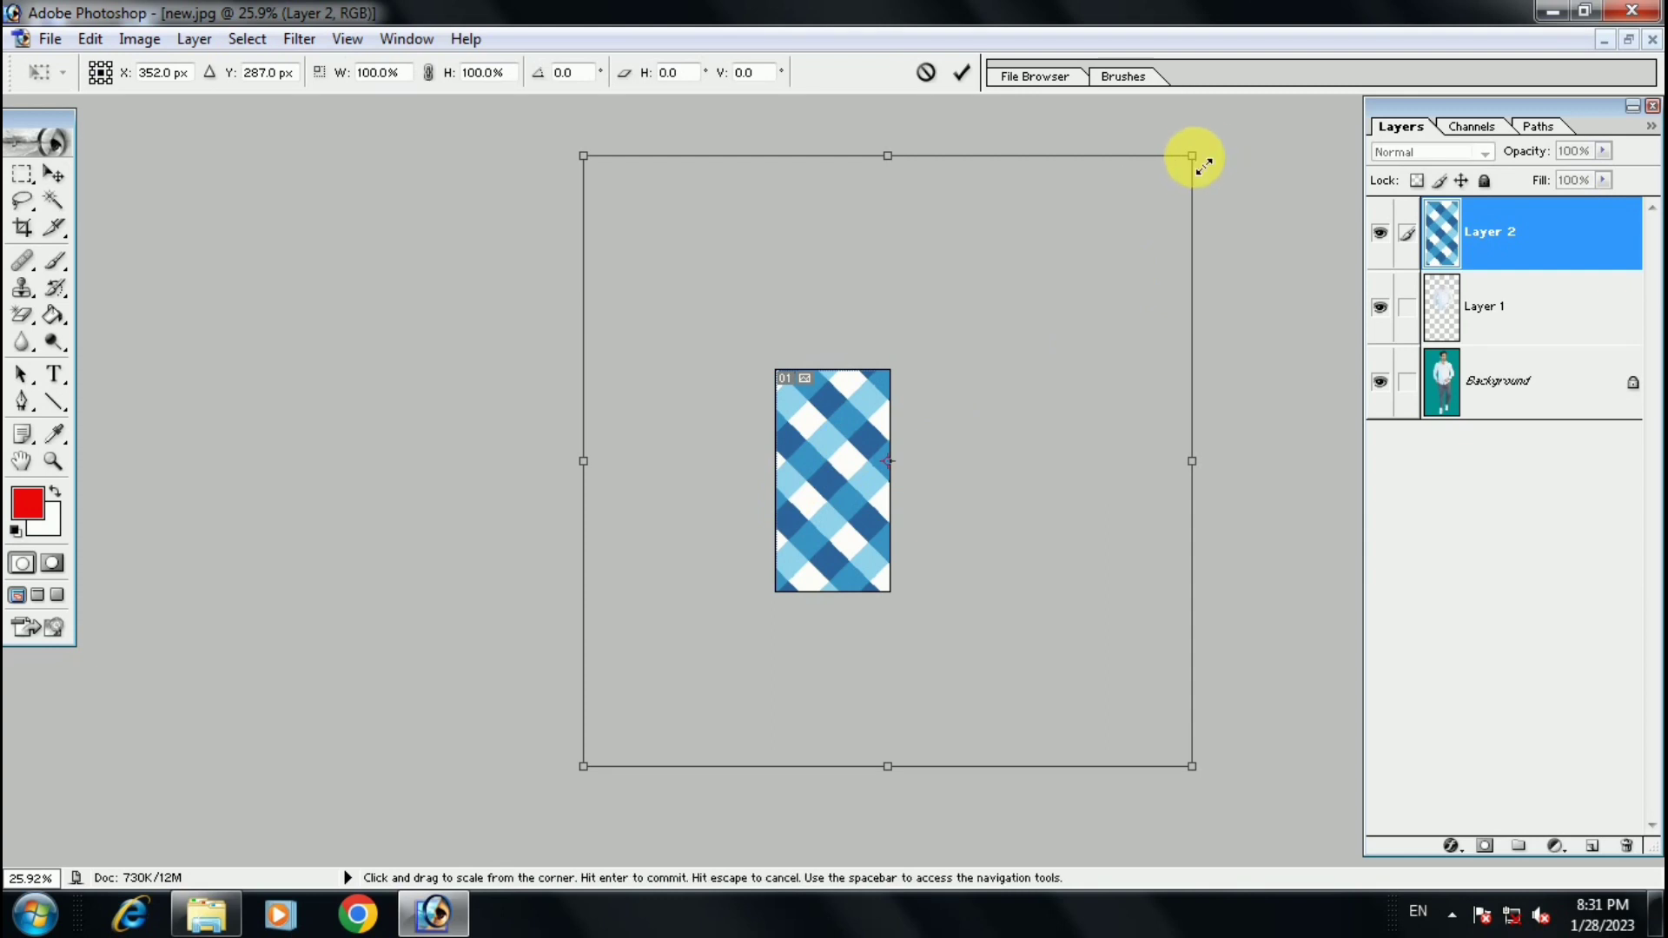
Scale the Layer 2 plaid down to about 13.5% and position it over the man's torso.
{"action": "mouse_move", "coordinate": [1192, 156]}
{"action": "left_mouse_down"}
{"action": "mouse_move", "coordinate": [717, 637]}
{"action": "mouse_move", "coordinate": [898, 471]}
{"action": "mouse_move", "coordinate": [852, 476]}
{"action": "left_mouse_up"}
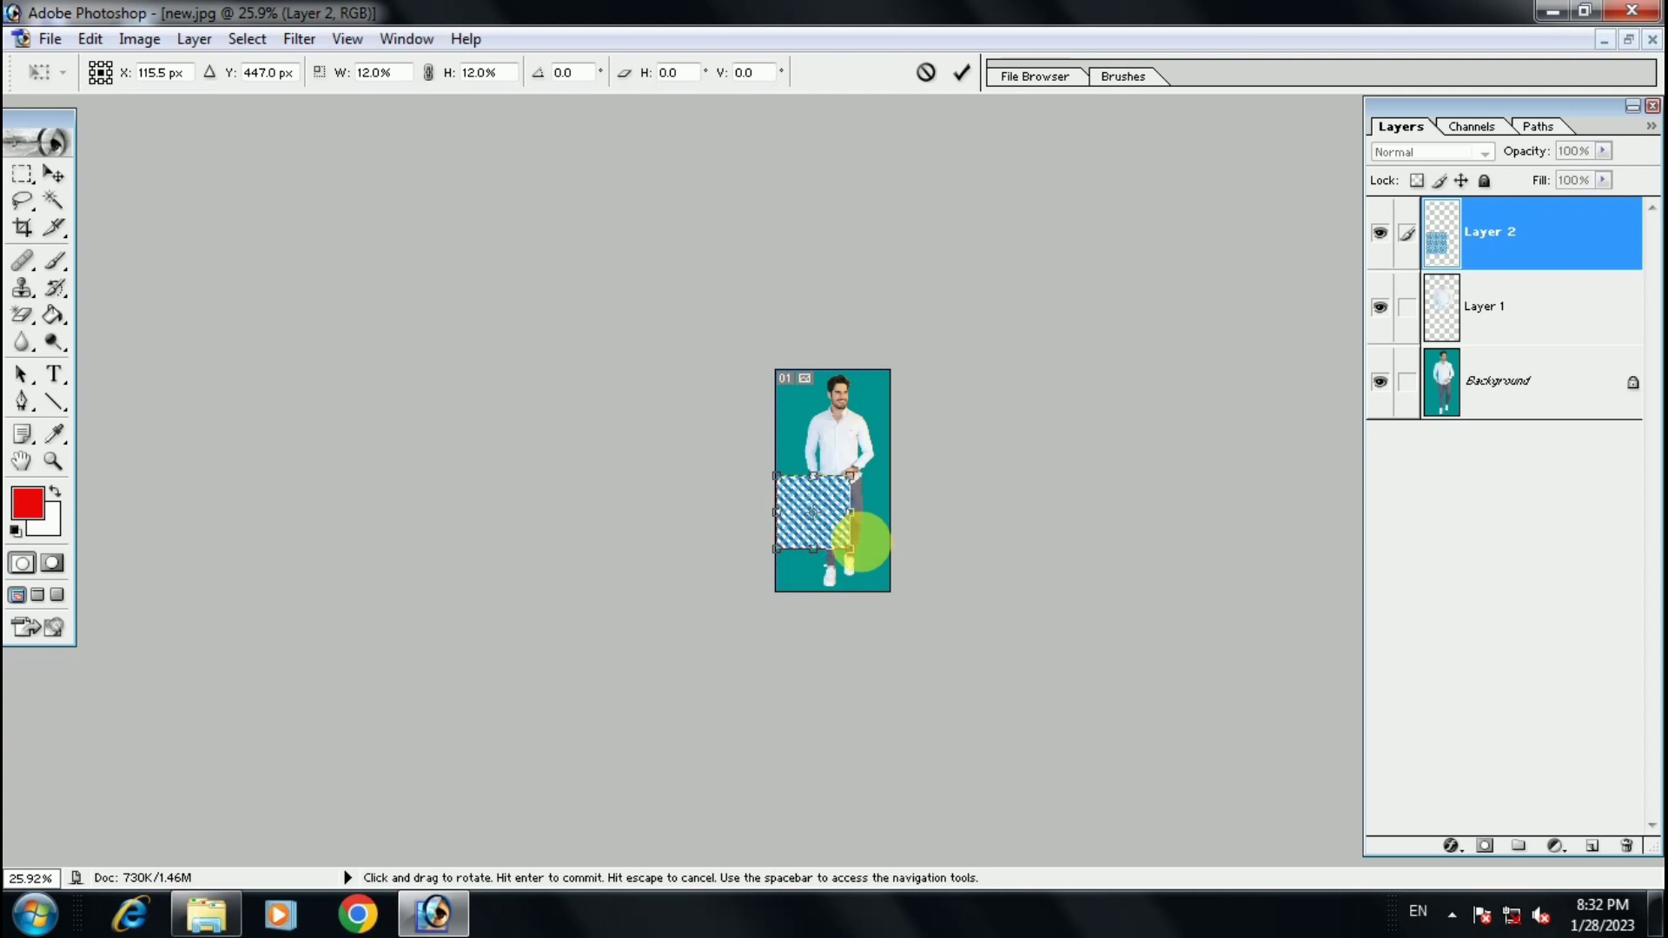
{"action": "key", "text": "ctrl+minus"}
{"action": "key", "text": "ctrl+plus"}
{"action": "key", "text": "ctrl+plus"}
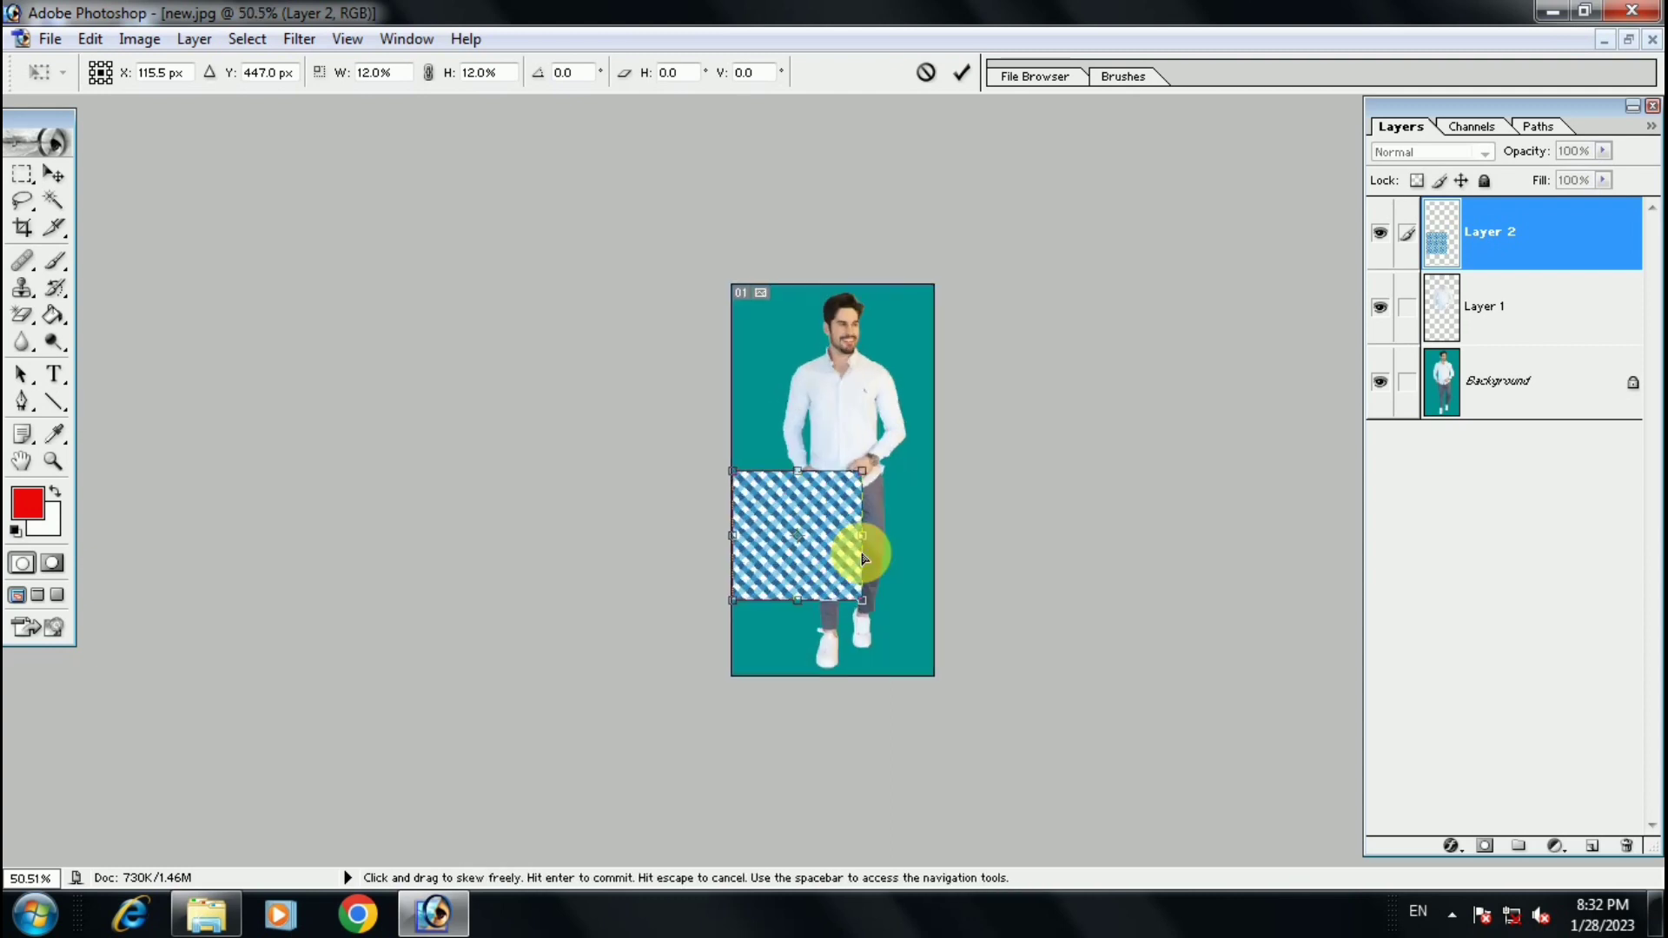
{"action": "key", "text": "ctrl+plus"}
{"action": "key", "text": "ctrl+plus"}
{"action": "key", "text": "ctrl+plus"}
{"action": "left_click_drag", "start_coordinate": [845, 625], "coordinate": [922, 422]}
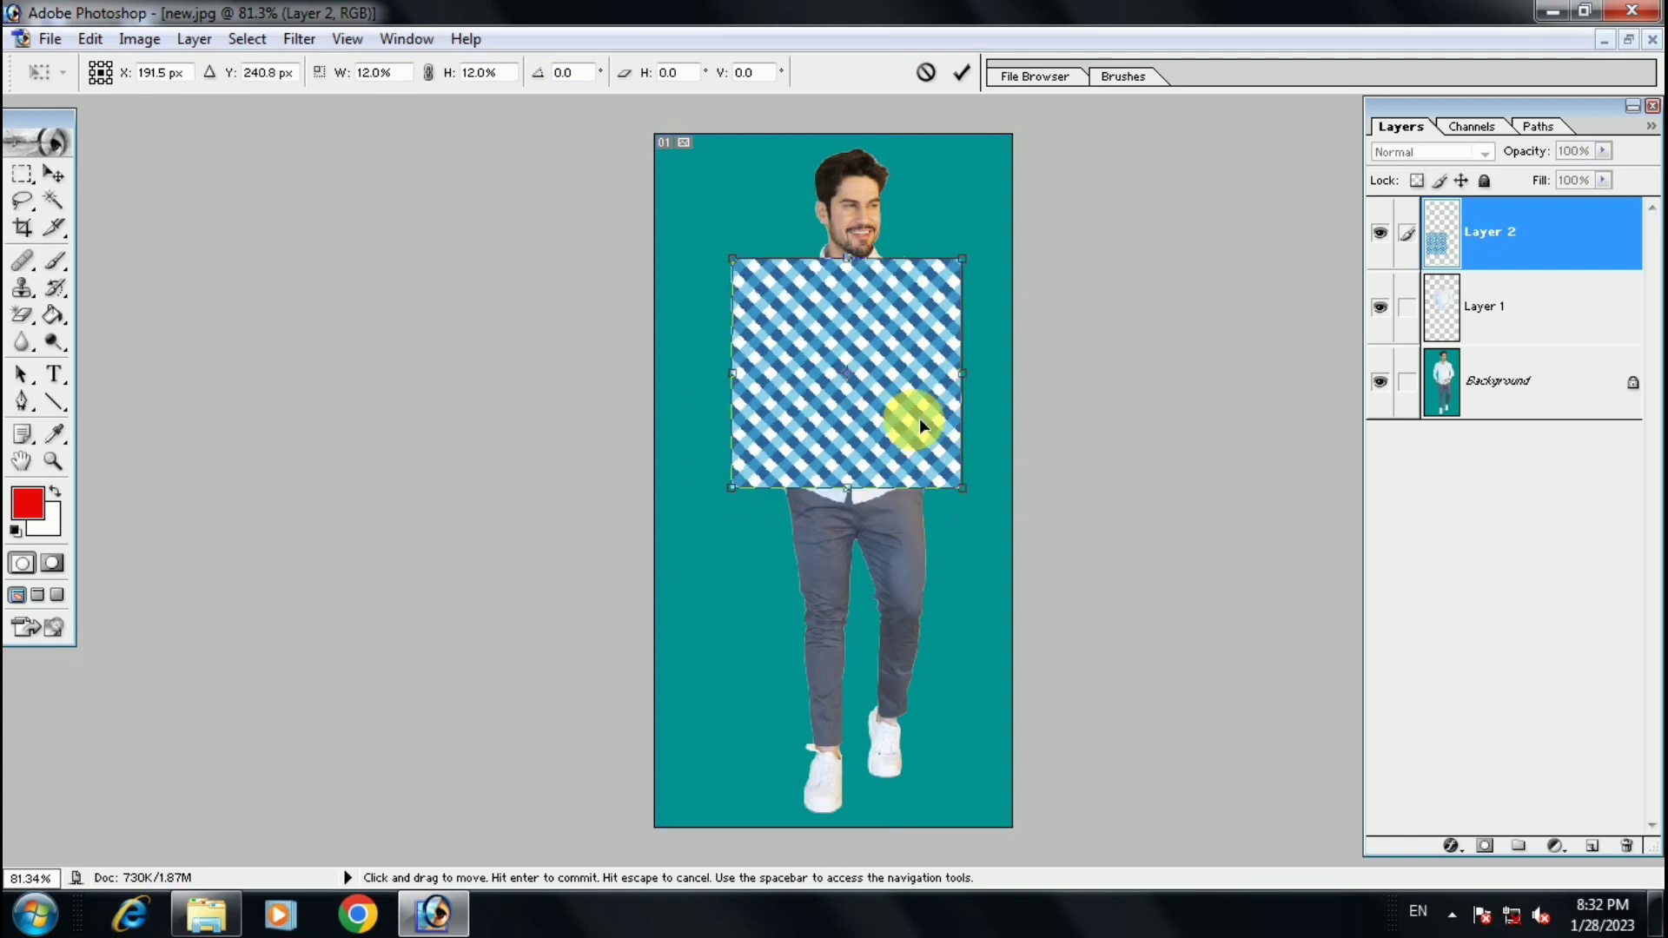
{"action": "left_click_drag", "start_coordinate": [924, 413], "coordinate": [925, 410]}
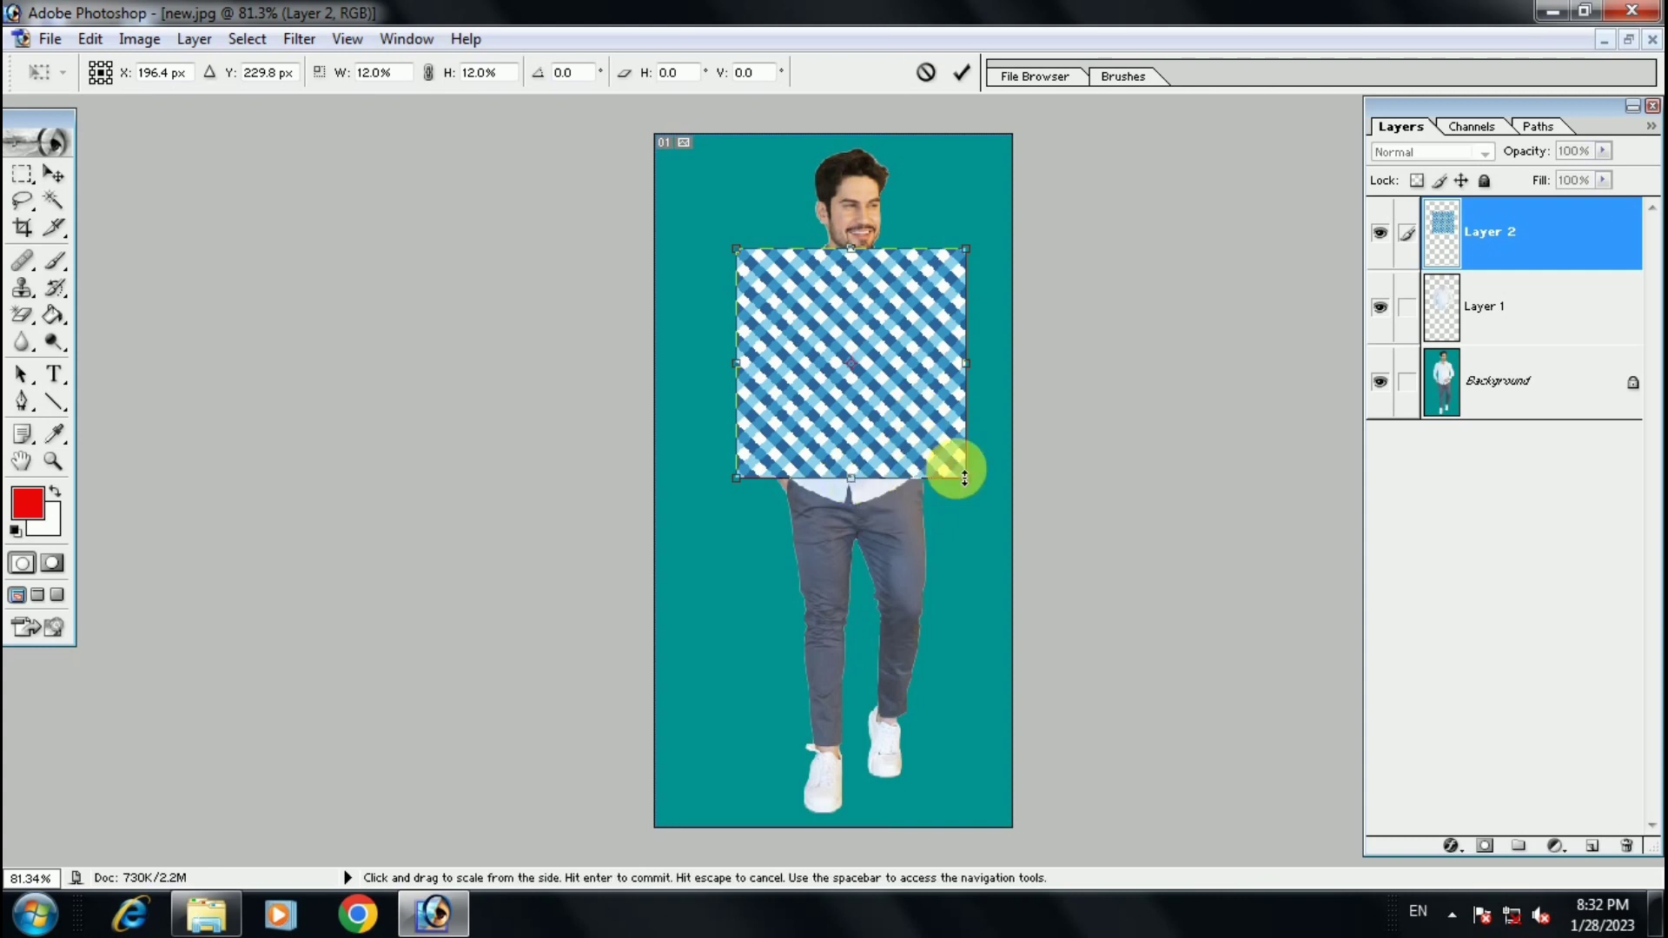
{"action": "mouse_move", "coordinate": [966, 477]}
{"action": "left_mouse_down"}
{"action": "mouse_move", "coordinate": [994, 521]}
{"action": "mouse_move", "coordinate": [980, 505]}
{"action": "left_mouse_up"}
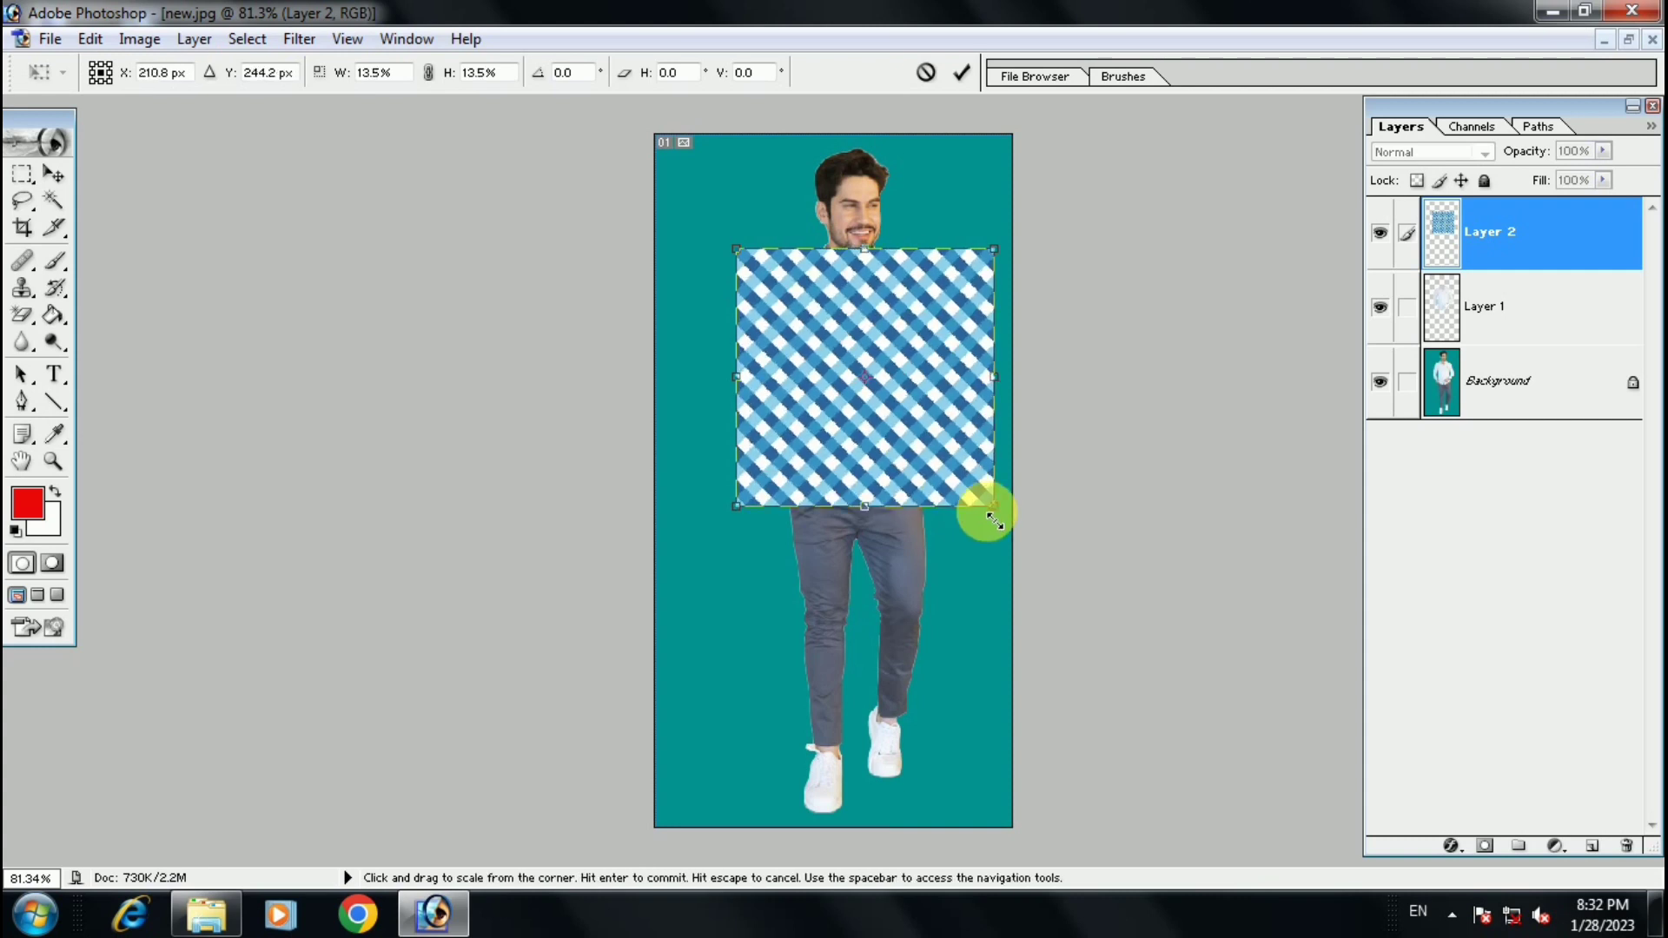
{"action": "left_click_drag", "start_coordinate": [888, 444], "coordinate": [878, 443]}
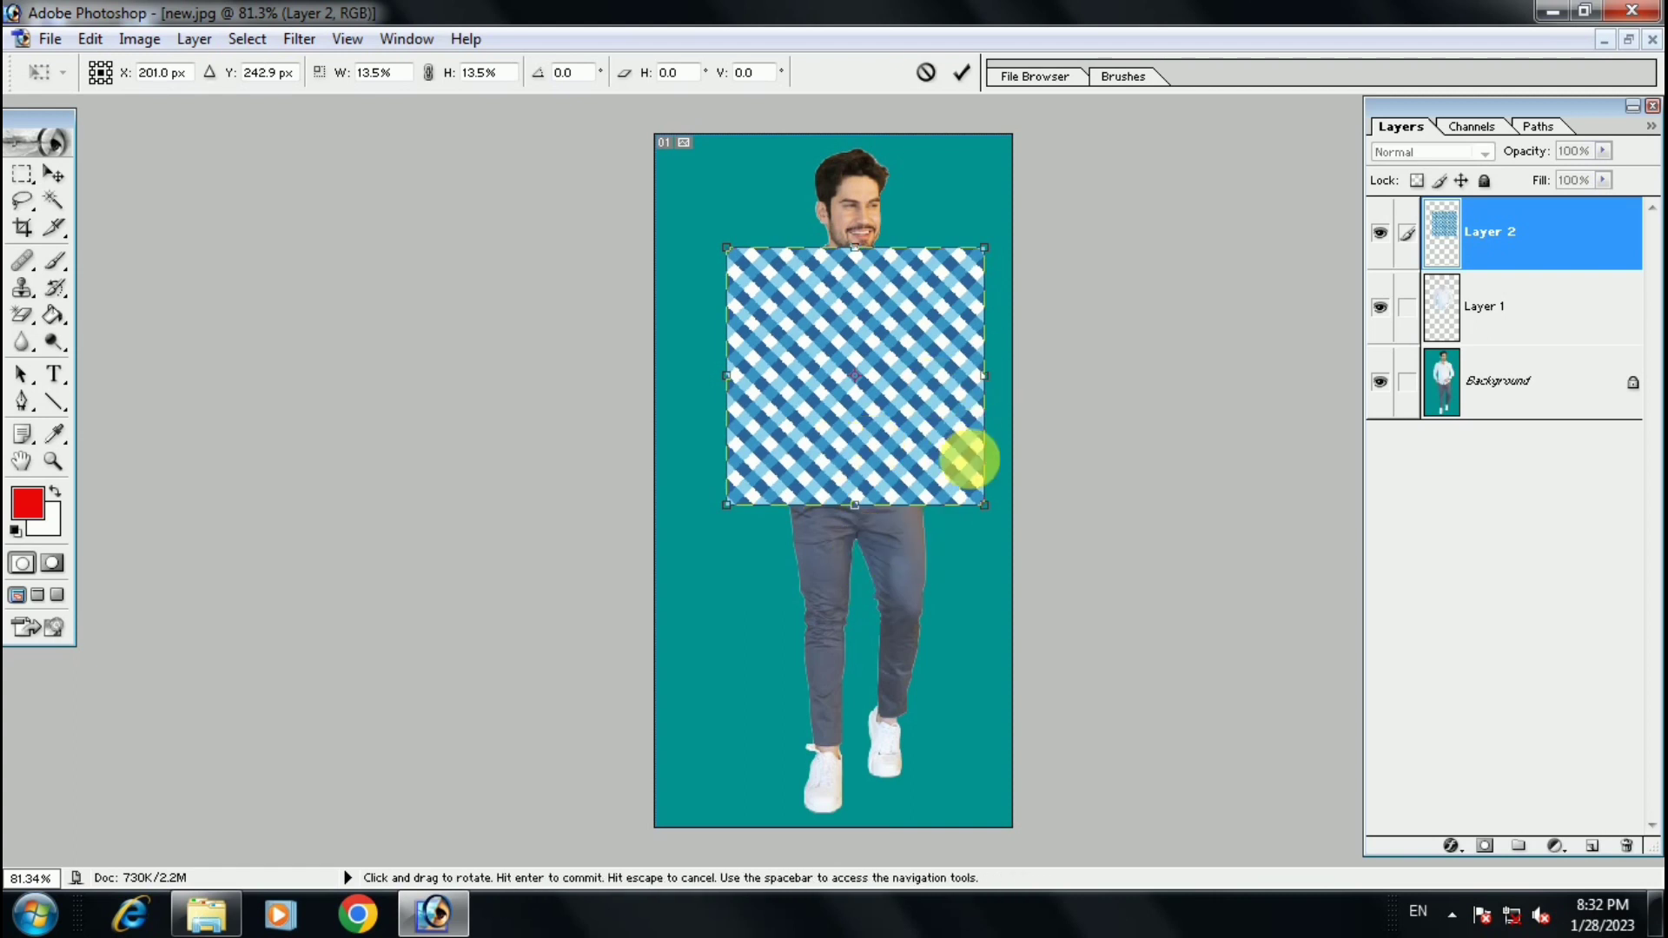
Commit the plaid transform and load Layer 1's shirt outline as a selection.
{"action": "left_click", "coordinate": [963, 73]}
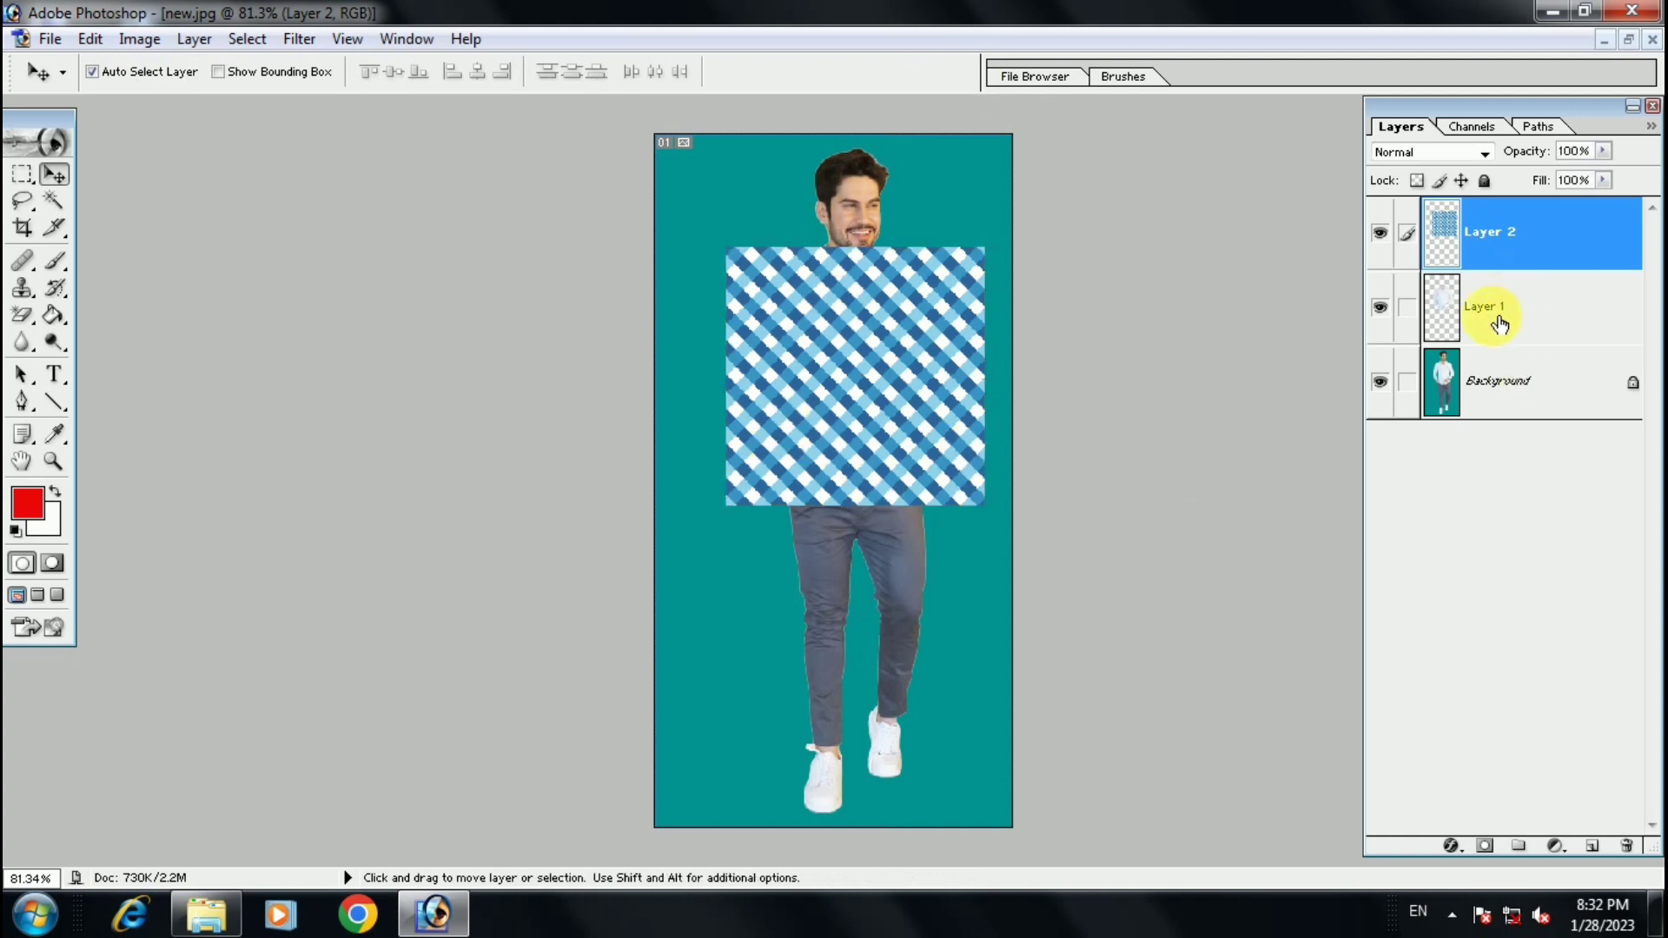
{"action": "left_click", "coordinate": [1552, 319]}
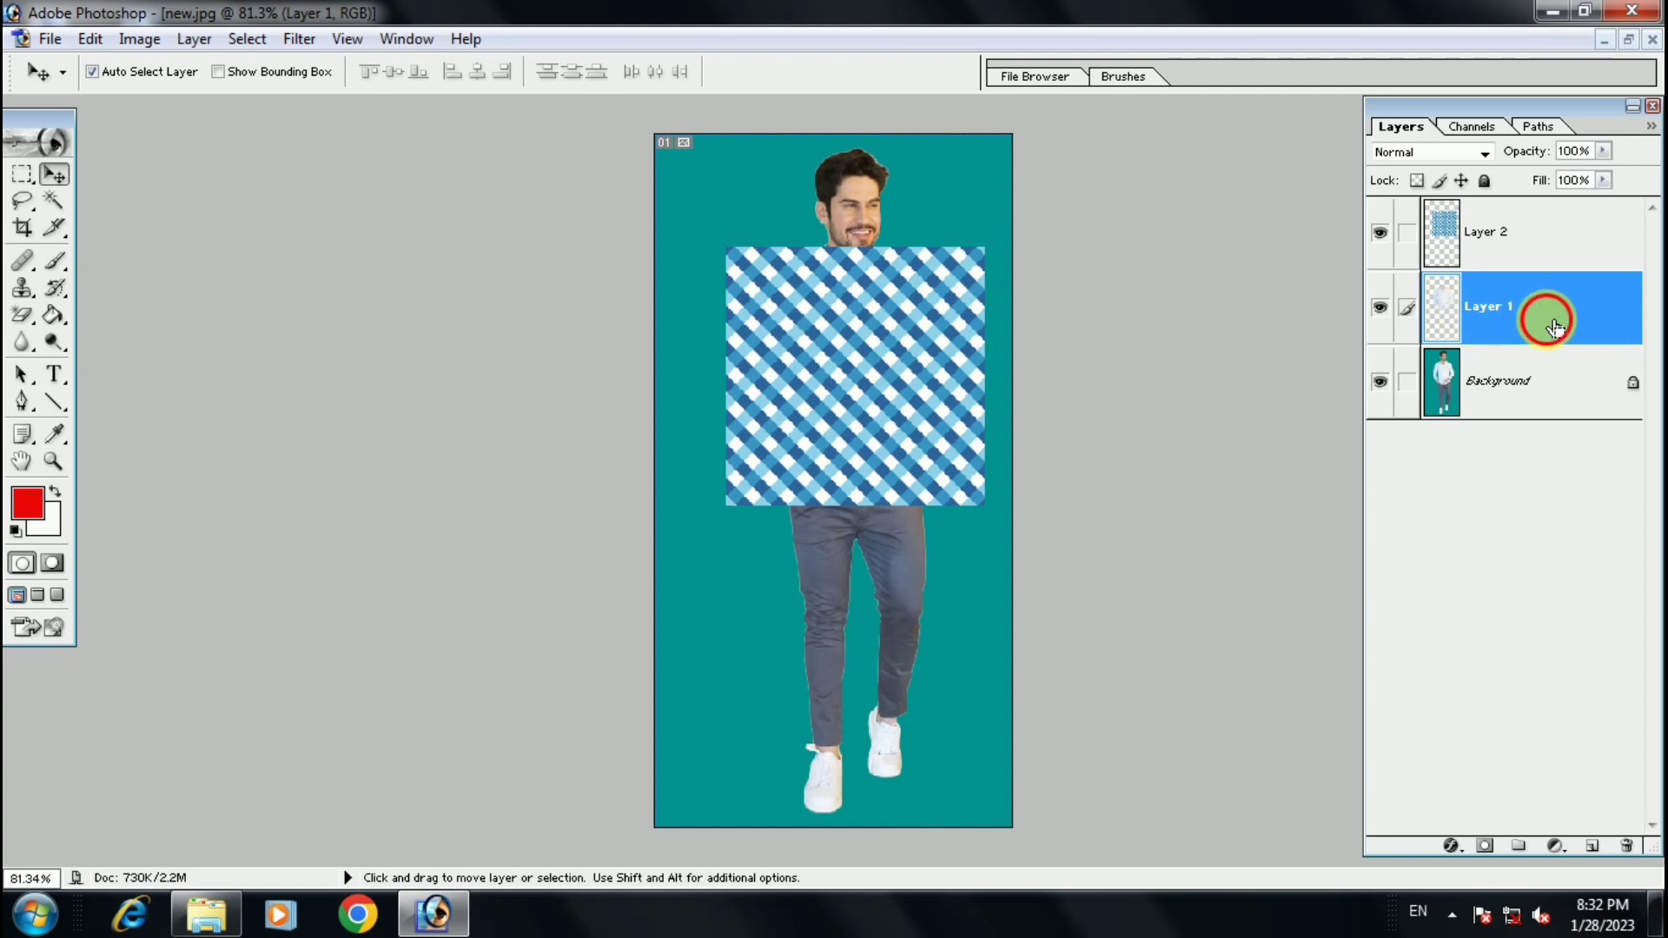
{"action": "left_click", "coordinate": [1553, 326], "text": "ctrl"}
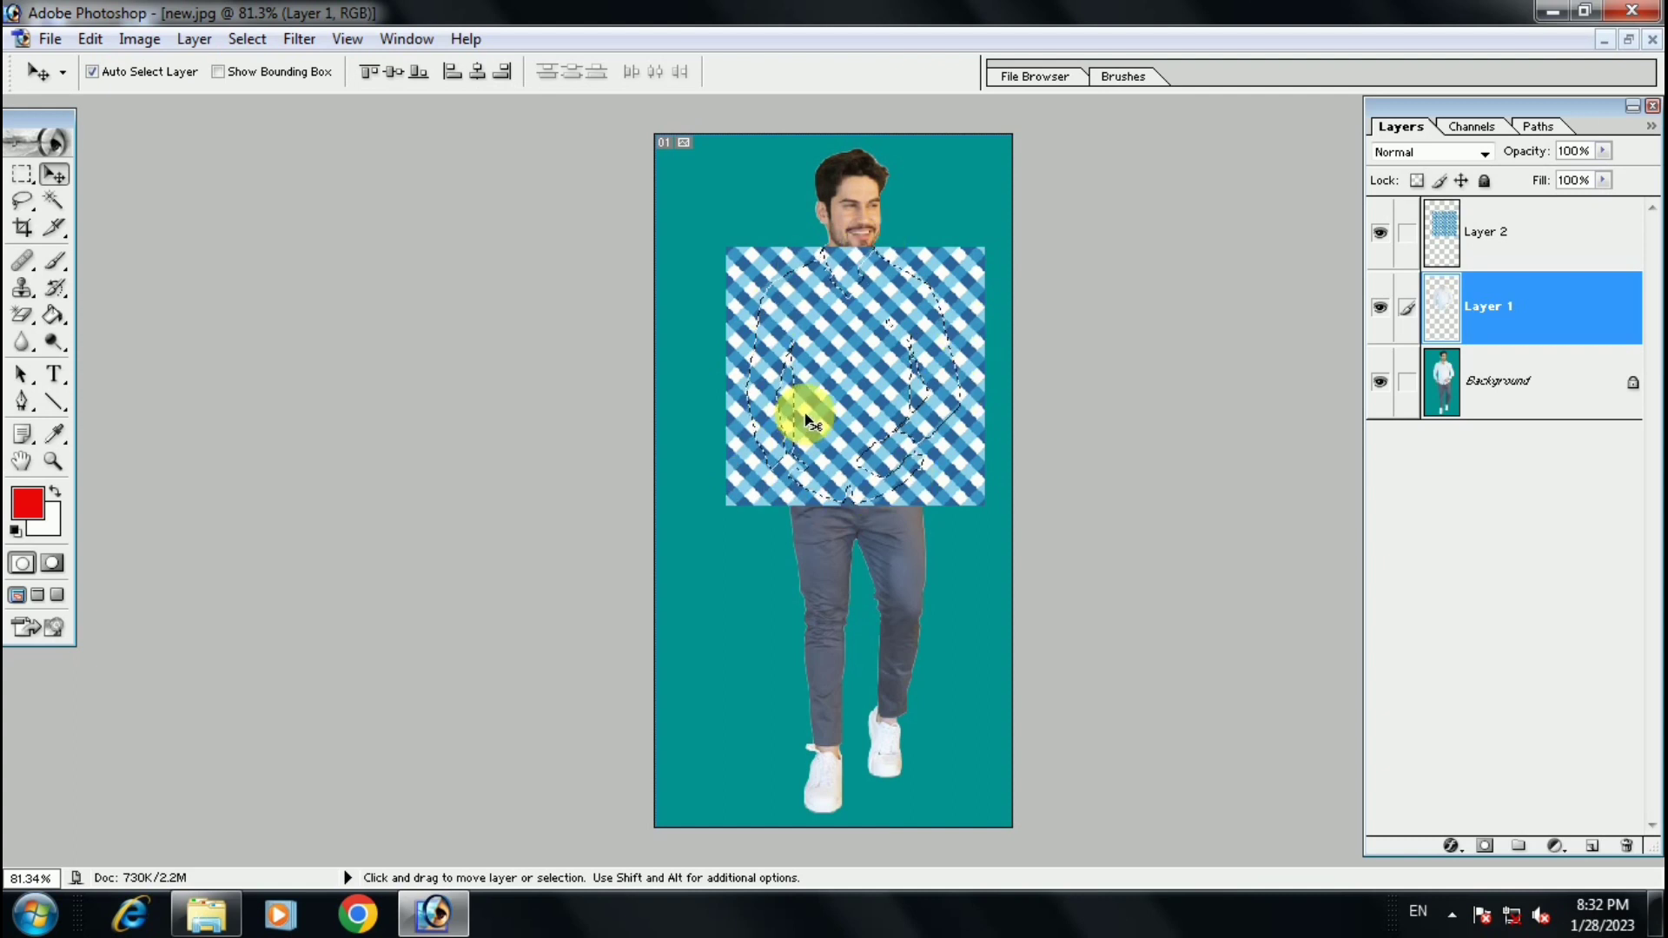
Scroll around the image to inspect the shirt selection over the pattern.
{"action": "scroll", "coordinate": [804, 415], "scroll_direction": "up", "scroll_amount": 2}
{"action": "scroll", "coordinate": [805, 415], "scroll_direction": "up", "scroll_amount": 2}
{"action": "scroll", "coordinate": [805, 415], "scroll_direction": "up", "scroll_amount": 2}
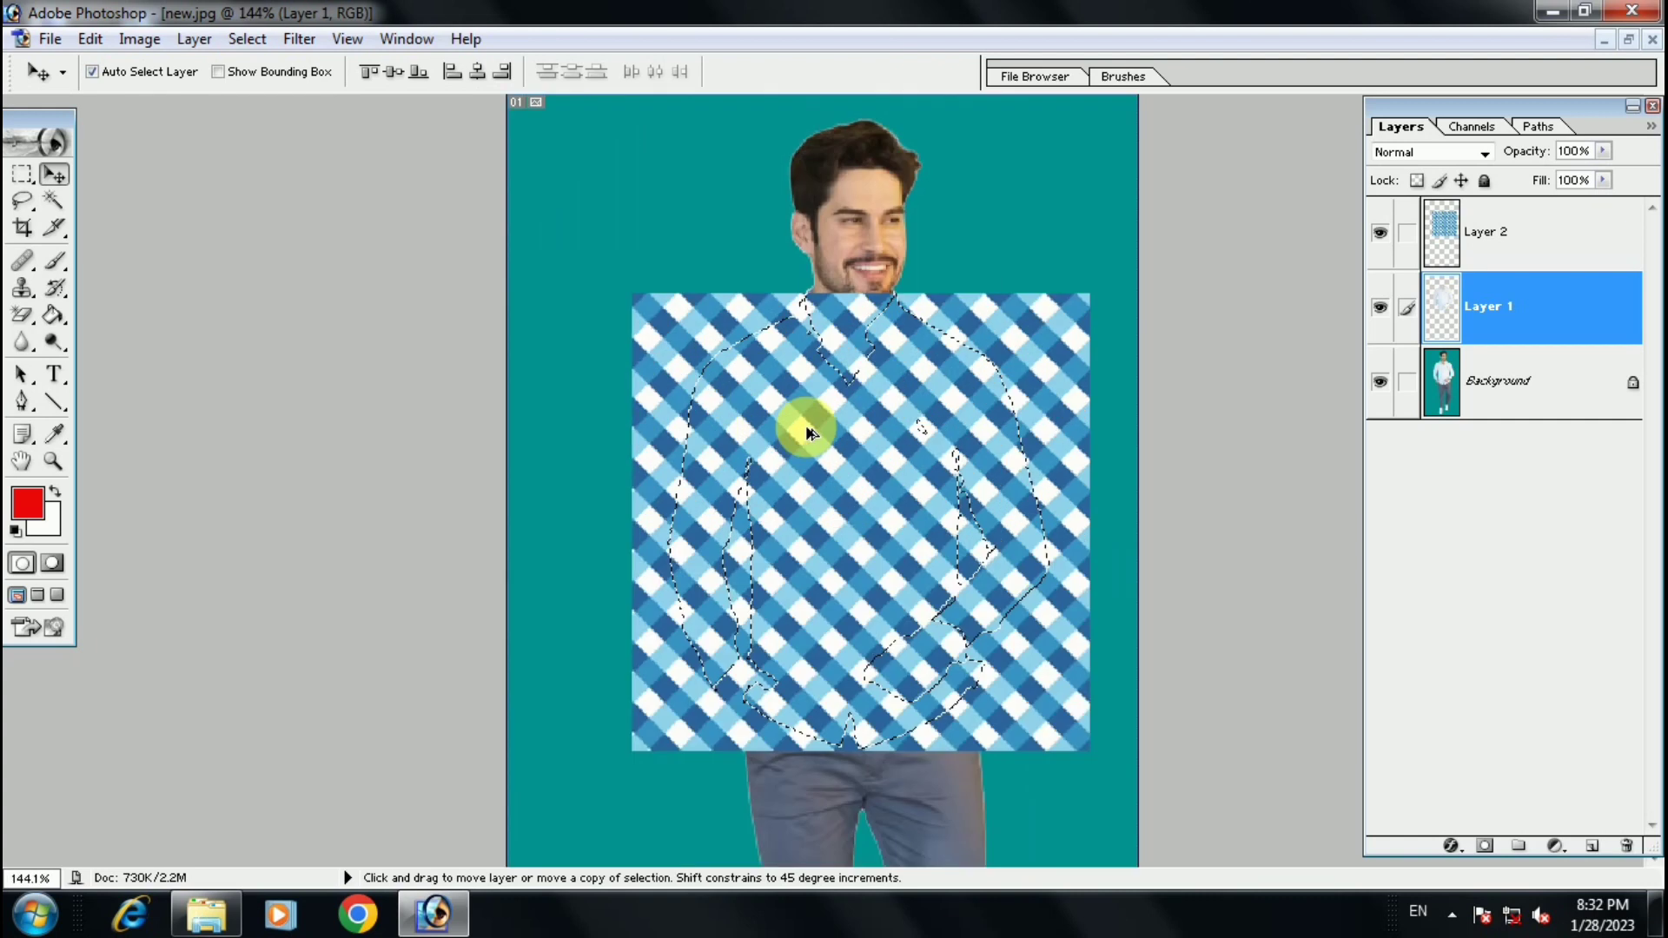
{"action": "scroll", "coordinate": [806, 426], "scroll_direction": "up", "scroll_amount": 2}
{"action": "scroll", "coordinate": [825, 419], "scroll_direction": "down", "scroll_amount": 2}
{"action": "scroll", "coordinate": [823, 421], "scroll_direction": "down", "scroll_amount": 2}
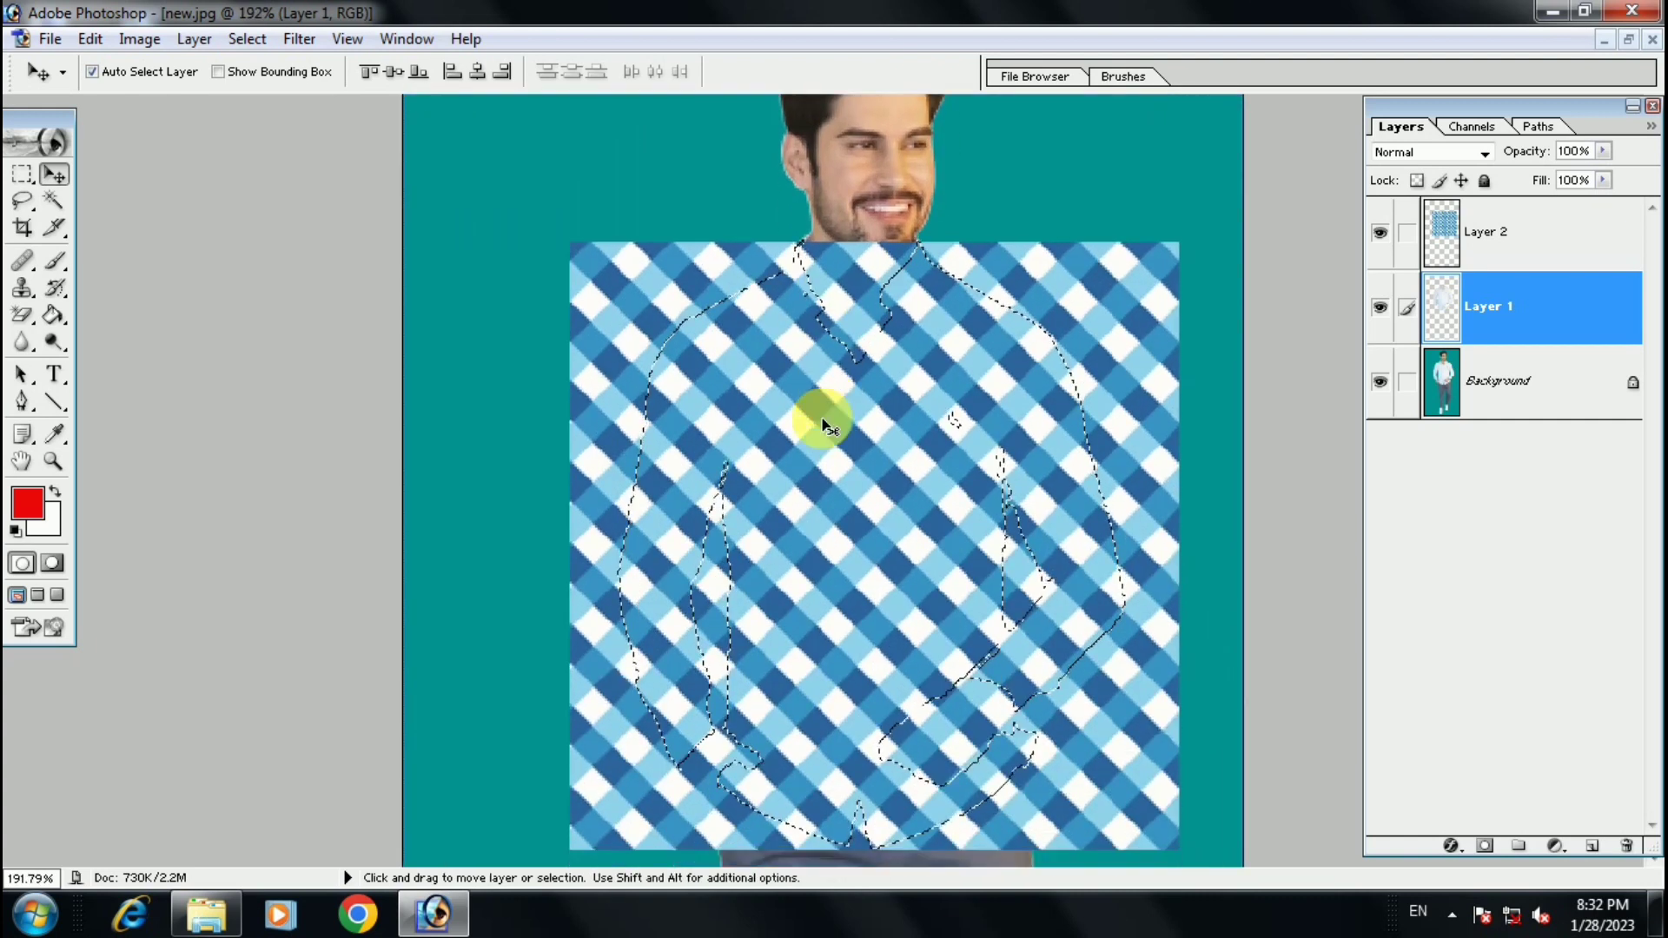
{"action": "scroll", "coordinate": [821, 430], "scroll_direction": "down", "scroll_amount": 2}
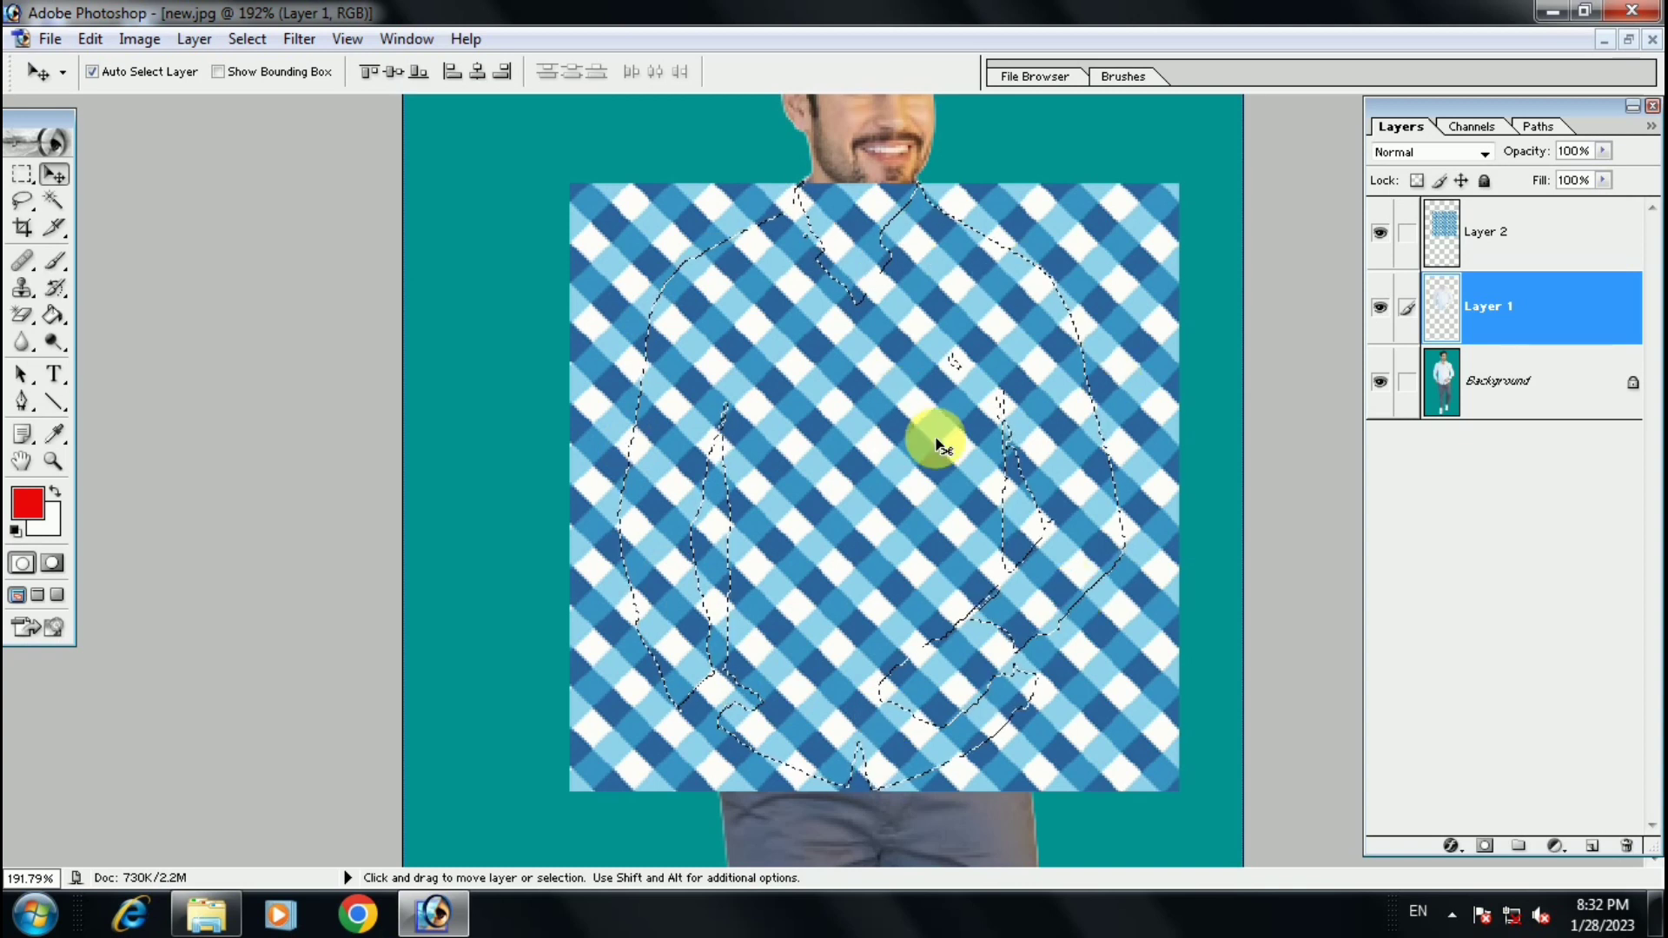
{"action": "scroll", "coordinate": [930, 426], "scroll_direction": "up", "scroll_amount": 3, "text": "alt"}
{"action": "scroll", "coordinate": [927, 421], "scroll_direction": "down", "scroll_amount": 2, "text": "alt"}
{"action": "scroll", "coordinate": [925, 418], "scroll_direction": "down", "scroll_amount": 2, "text": "alt"}
{"action": "scroll", "coordinate": [927, 418], "scroll_direction": "down", "scroll_amount": 2, "text": "alt"}
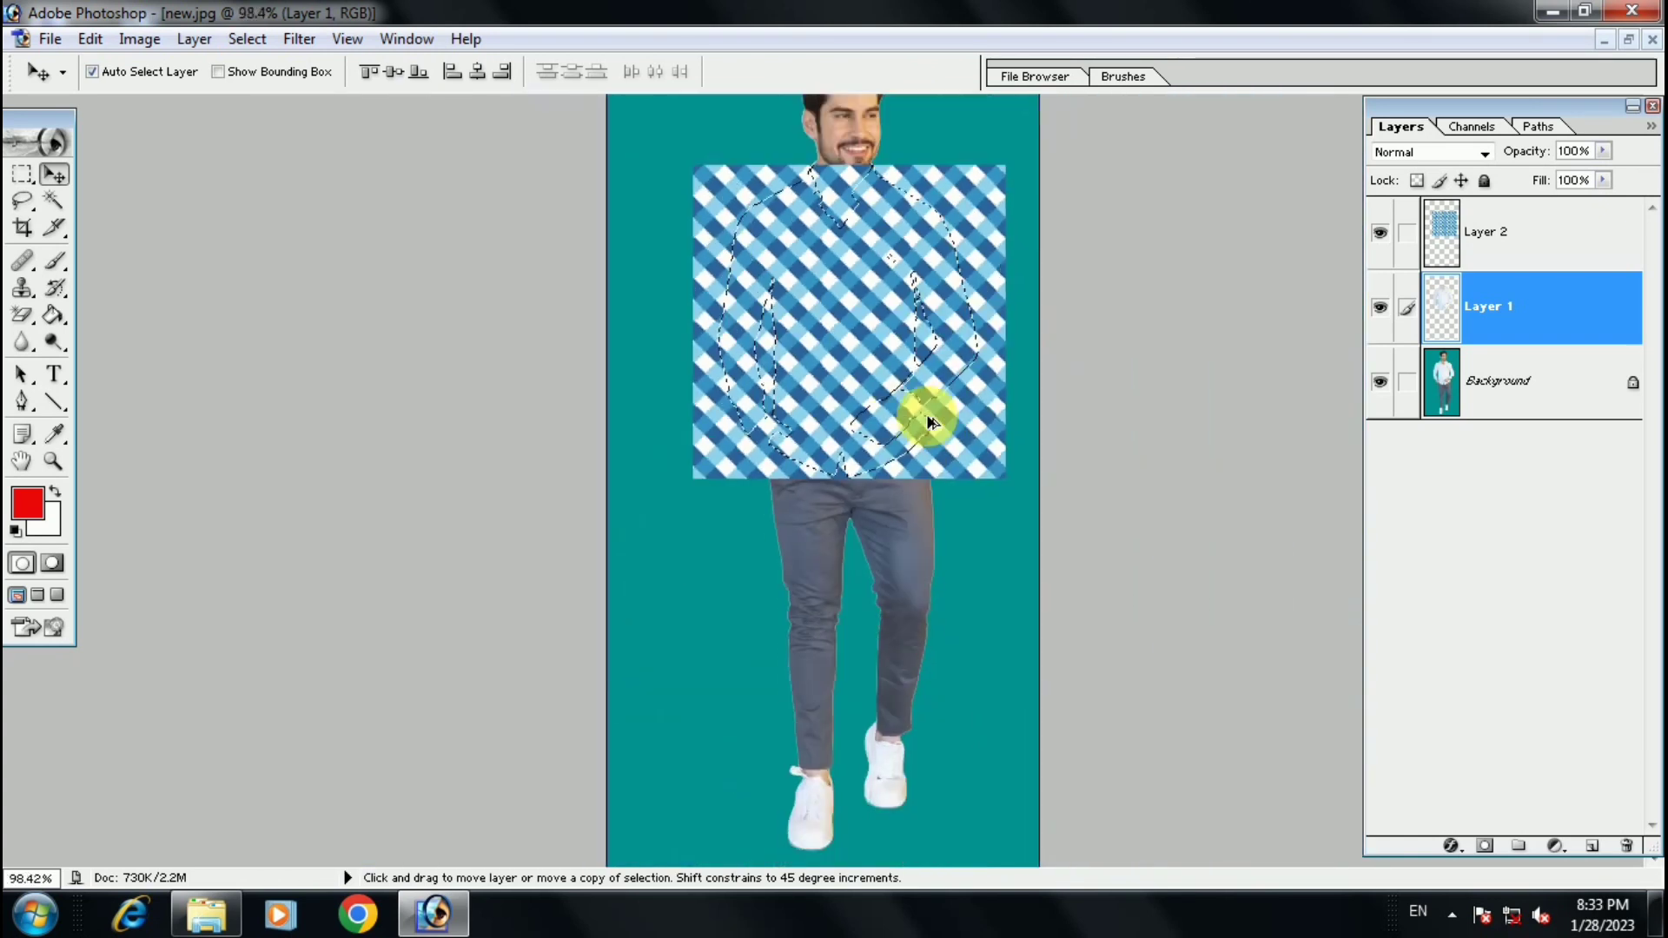
{"action": "scroll", "coordinate": [943, 415], "scroll_direction": "down", "scroll_amount": 1, "text": "alt"}
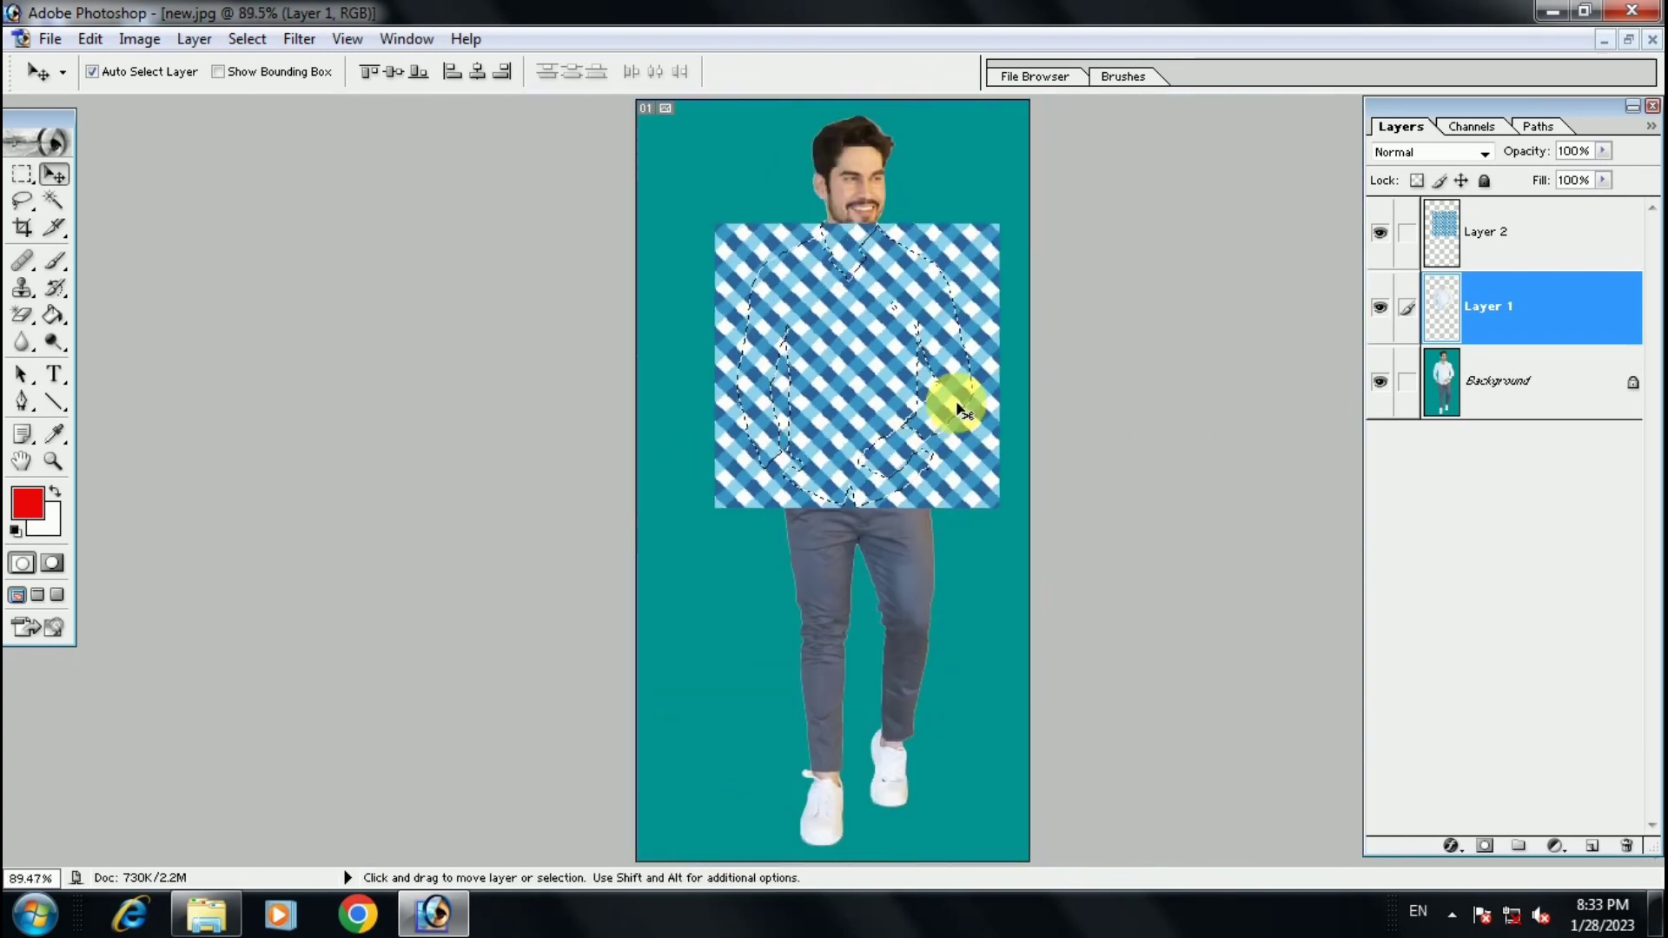
Clip plaid Layer 2 to the shirt on Layer 1 and clear the selection.
{"action": "left_click", "coordinate": [1527, 248]}
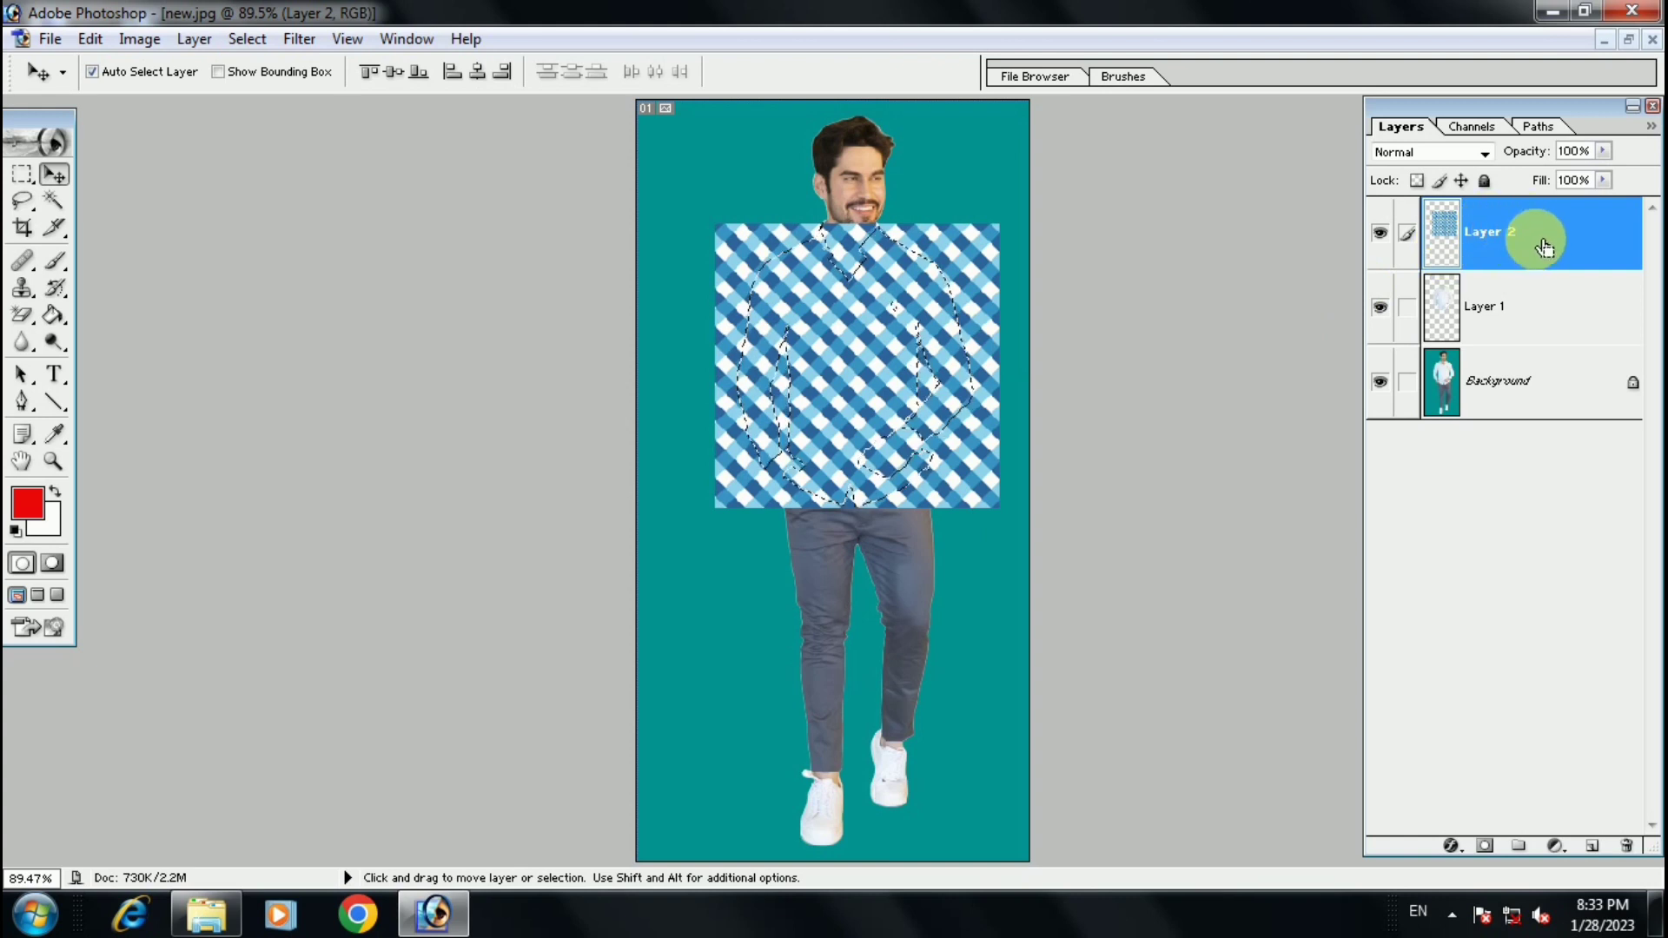
{"action": "key", "text": "ctrl+g"}
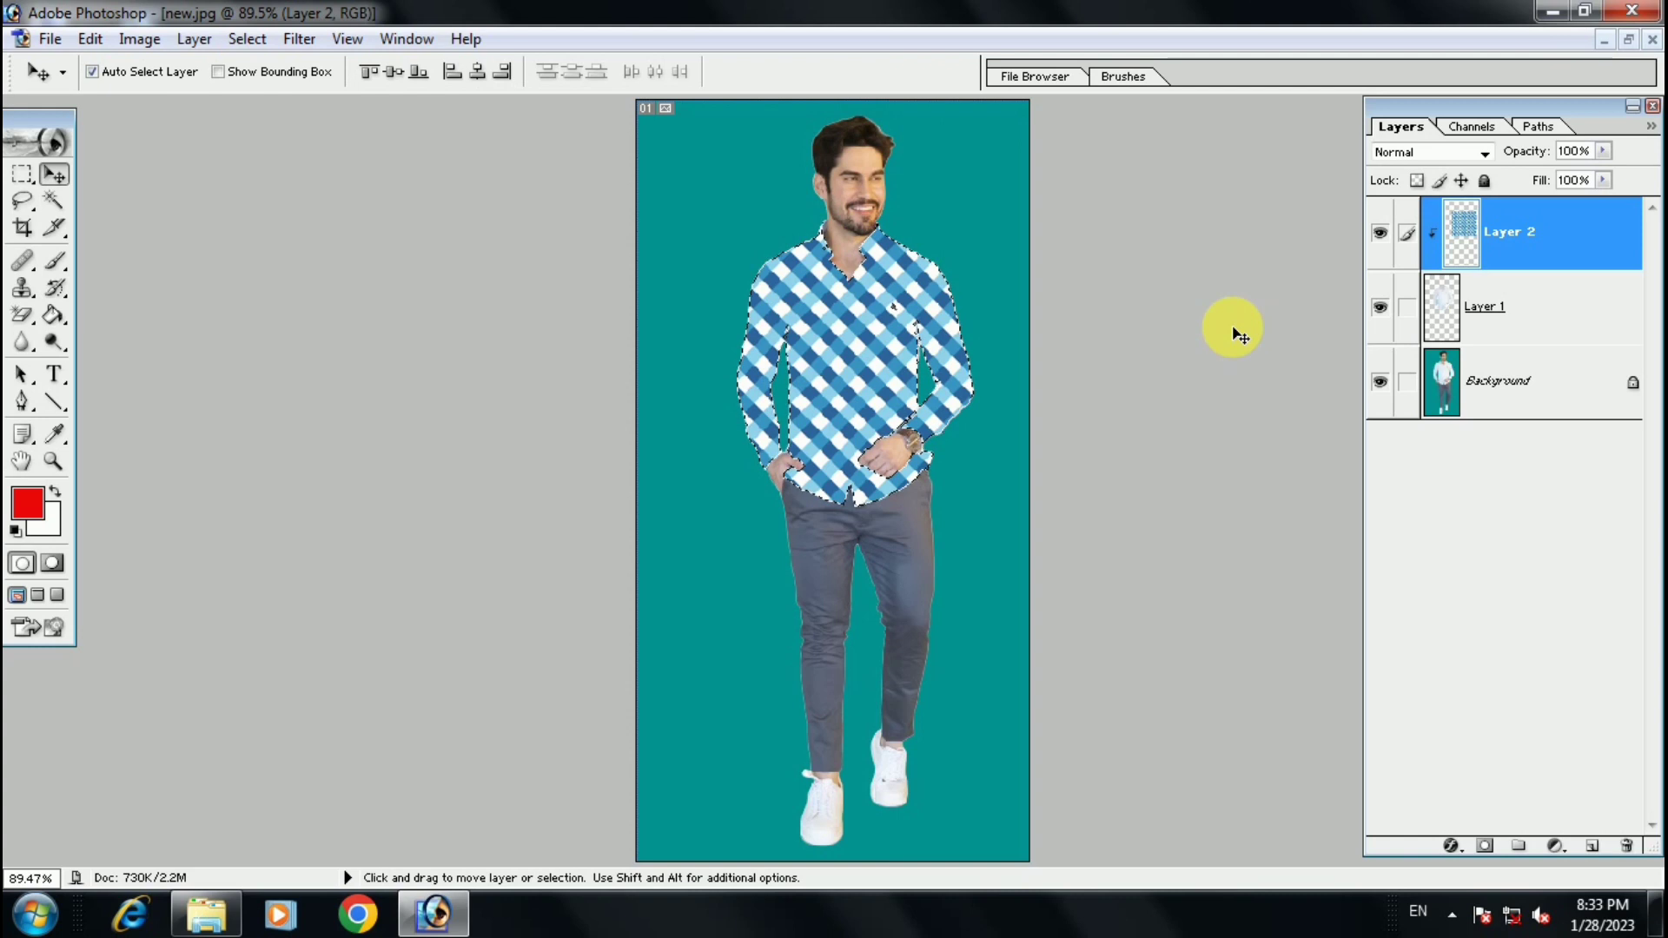
{"action": "key", "text": "ctrl+d"}
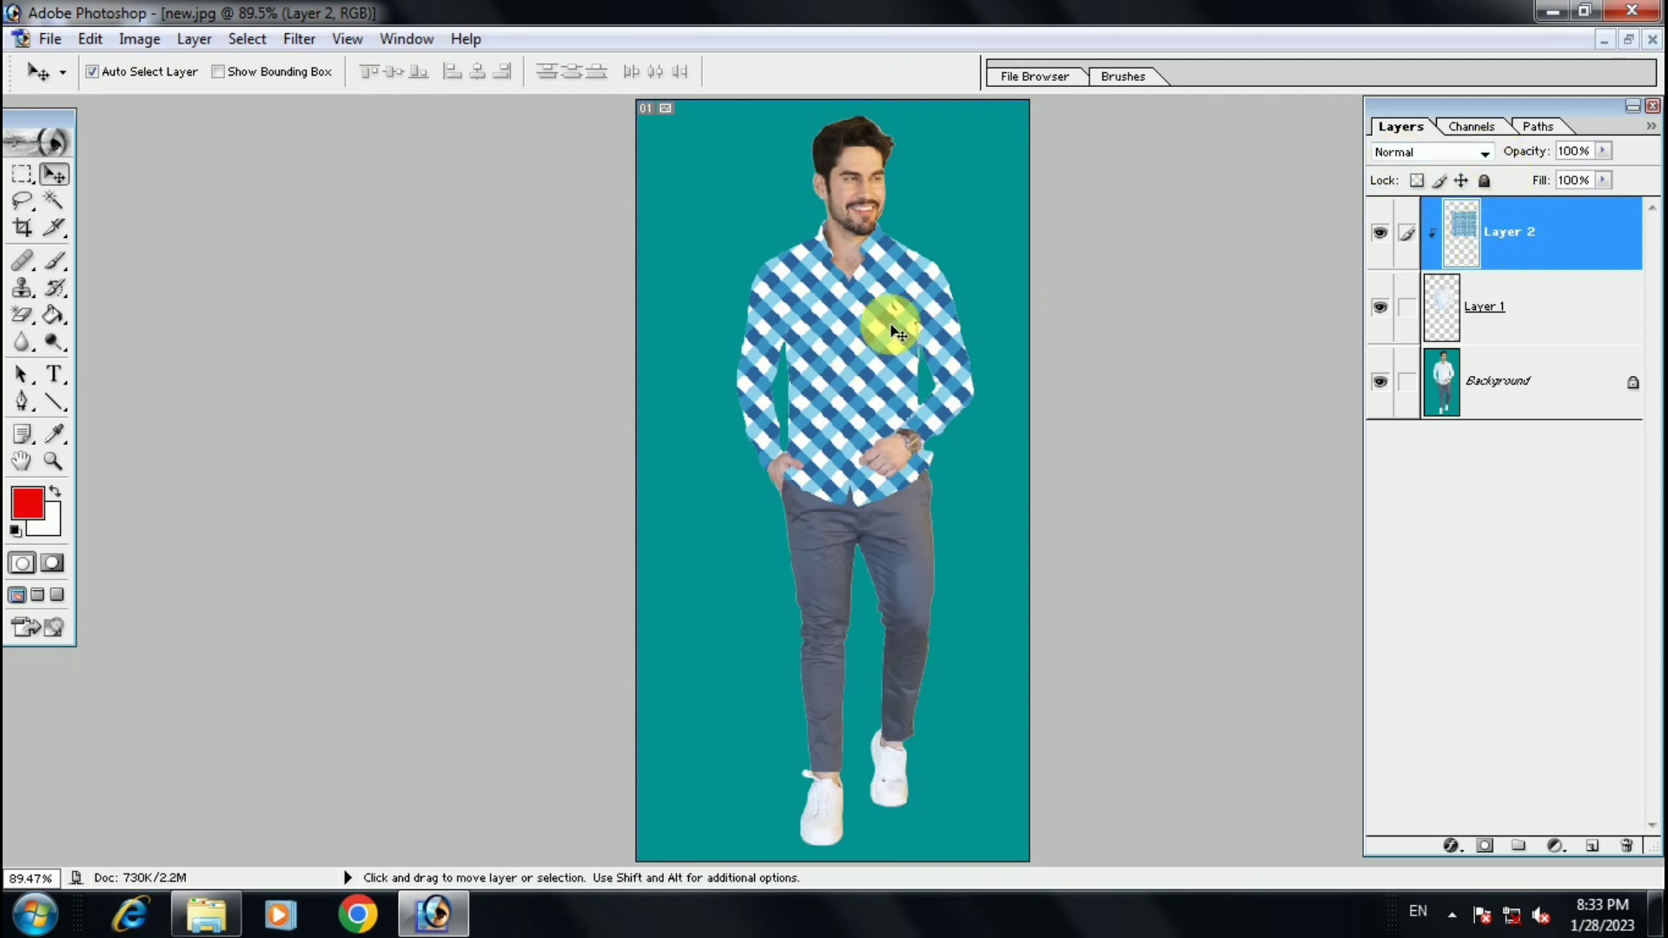
Set plaid Layer 2's blend mode to Multiply in the Layers panel.
{"action": "left_click", "coordinate": [1567, 233]}
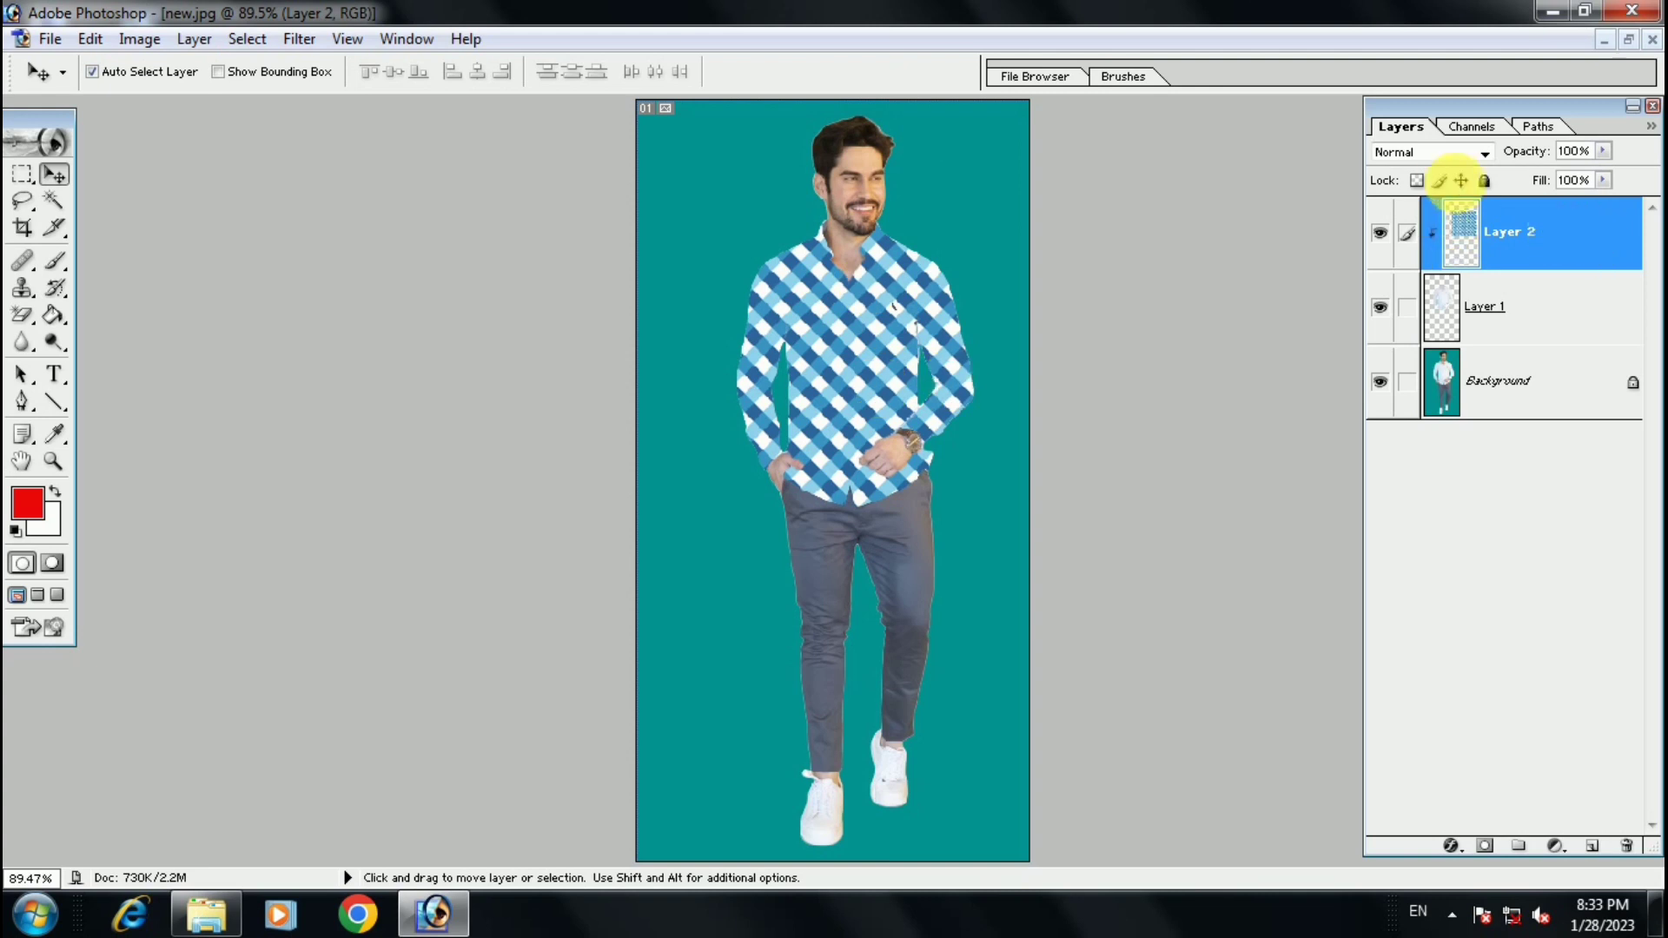
{"action": "left_click", "coordinate": [1485, 154]}
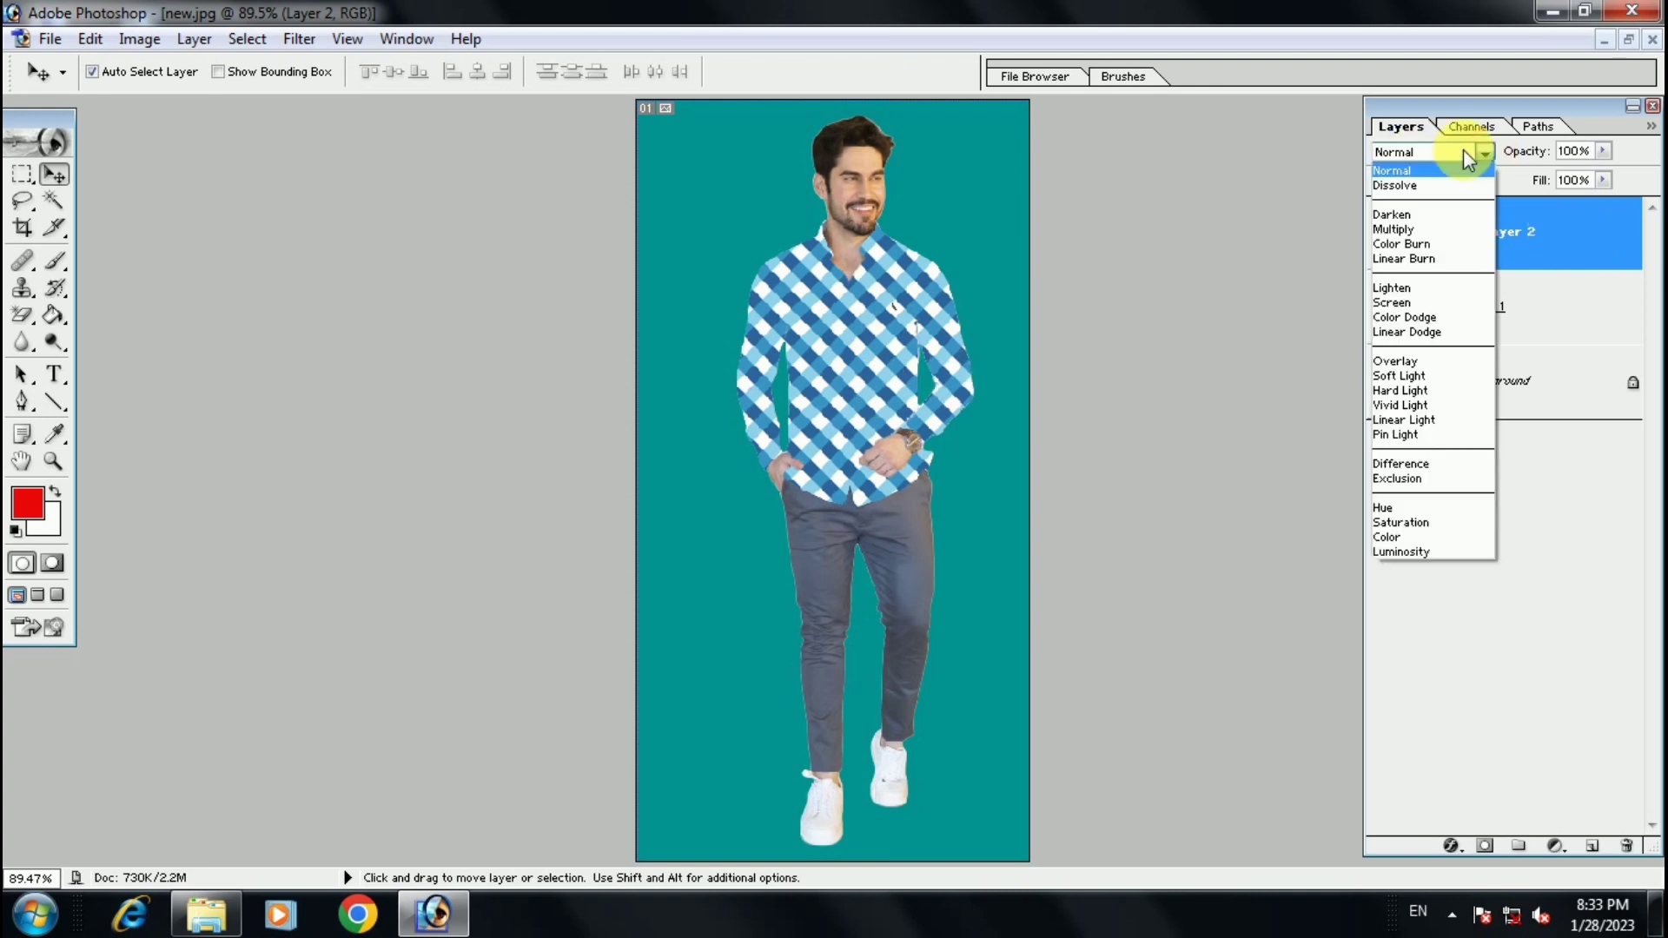
{"action": "left_click", "coordinate": [1393, 229]}
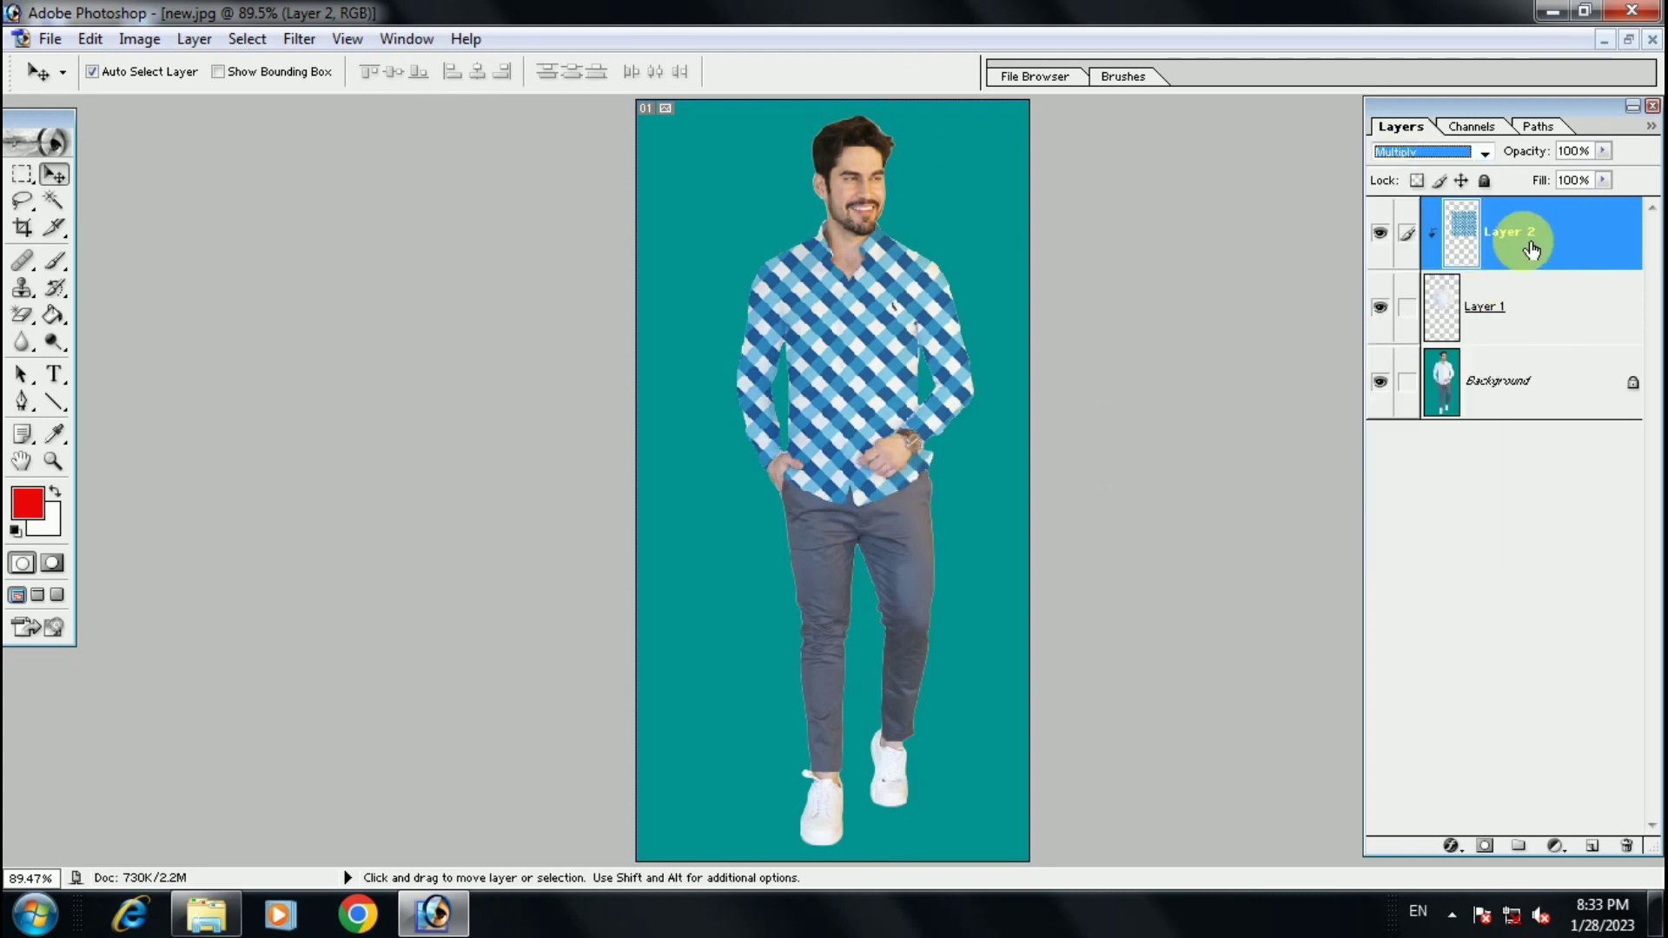
In Layer 2's Blending Options, drag This Layer's white Blend If slider to 119.
{"action": "double_click", "coordinate": [1584, 252]}
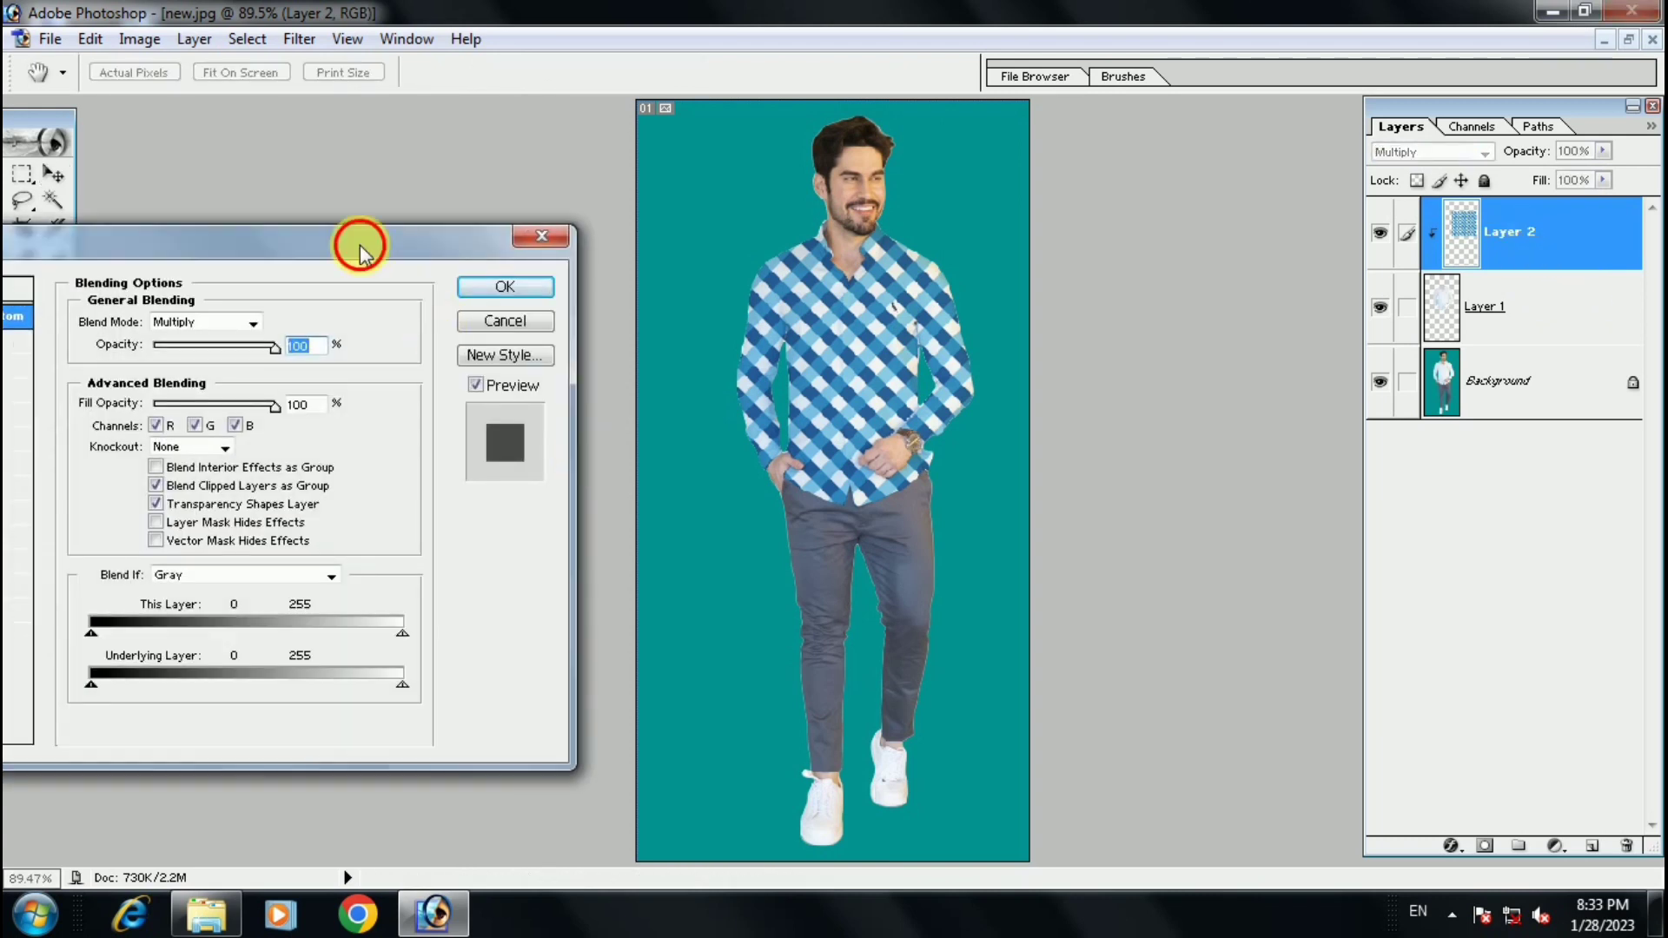
{"action": "left_click_drag", "start_coordinate": [364, 247], "coordinate": [416, 208]}
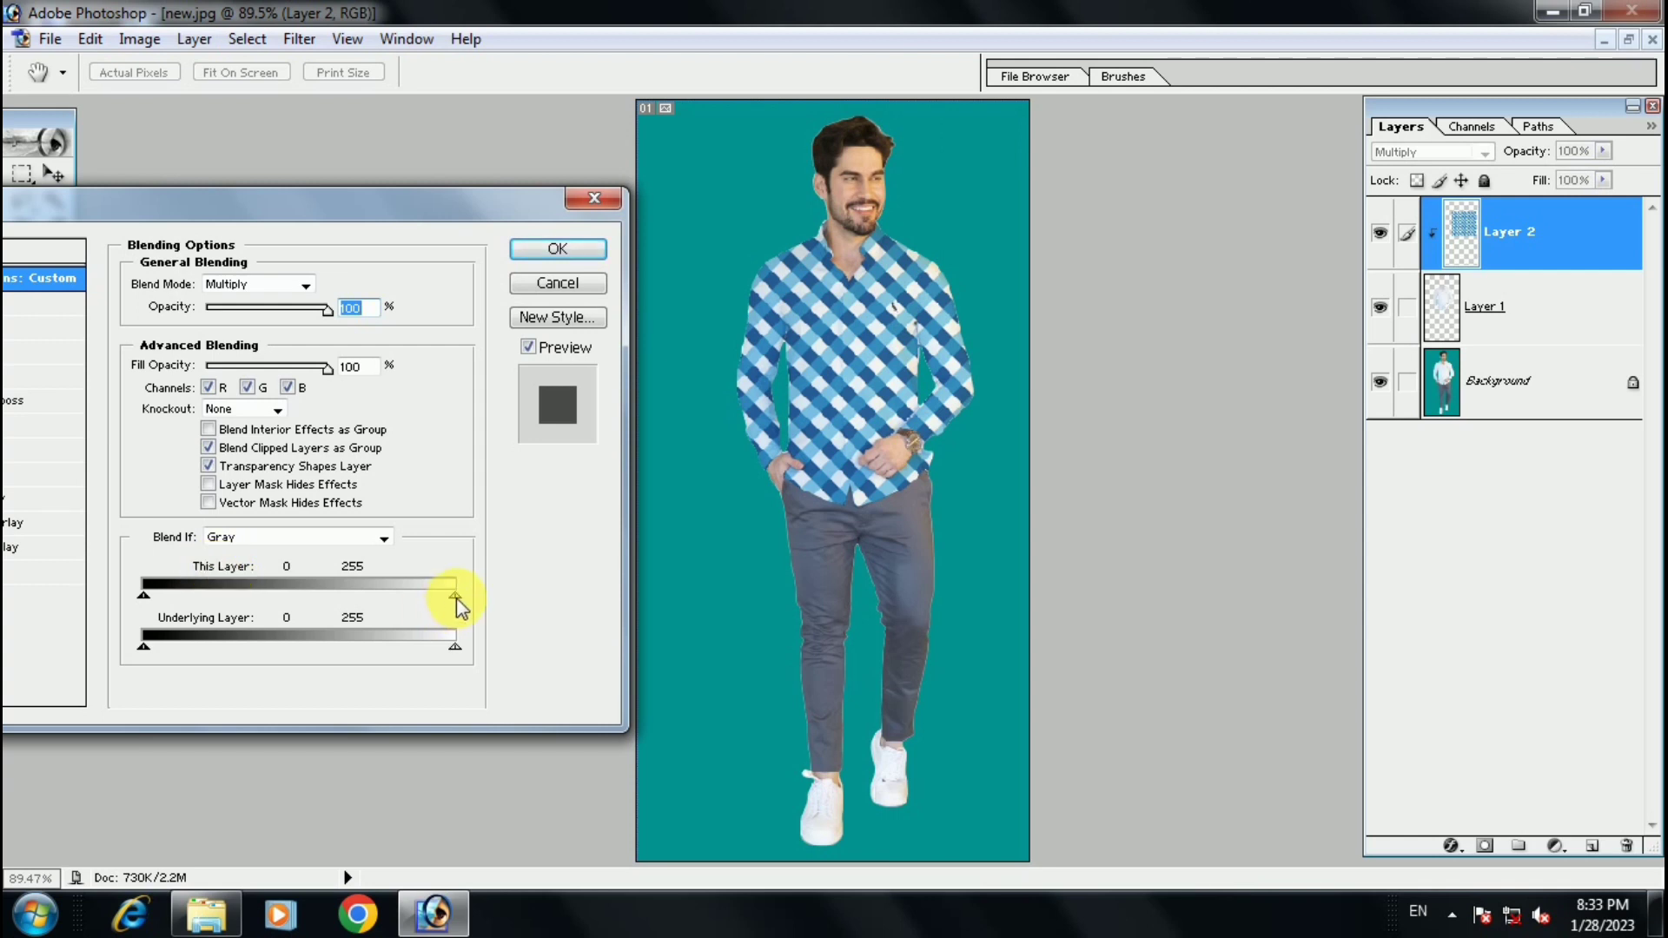
{"action": "left_click_drag", "start_coordinate": [456, 598], "coordinate": [285, 599]}
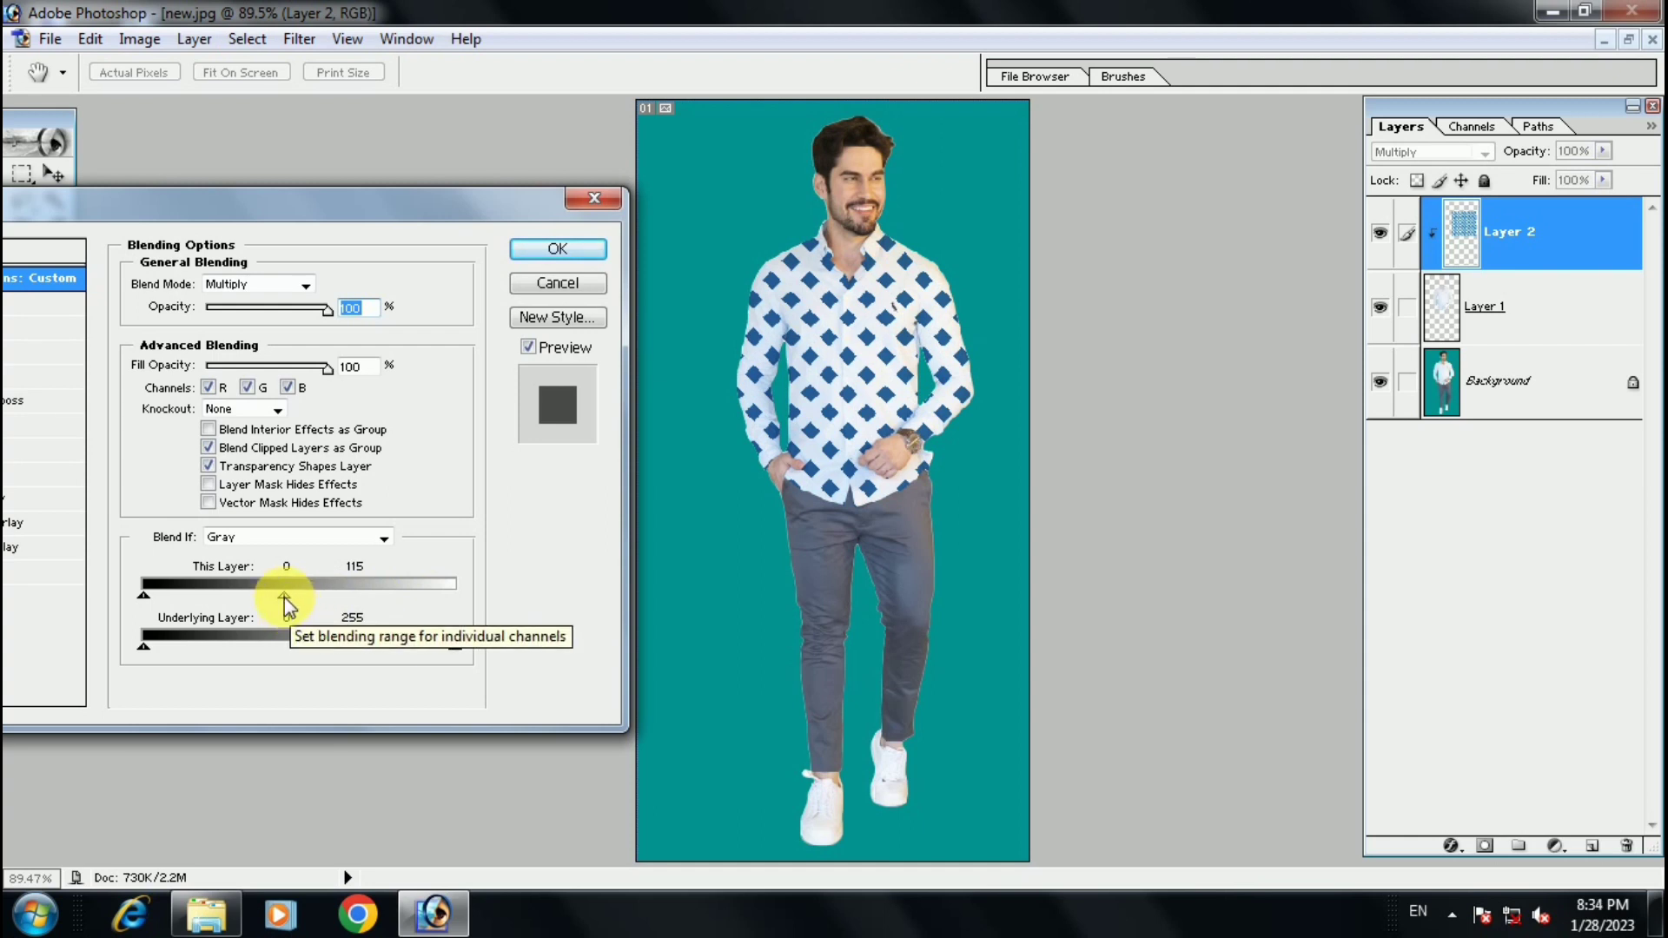
{"action": "mouse_move", "coordinate": [285, 599]}
{"action": "left_mouse_down"}
{"action": "mouse_move", "coordinate": [306, 597]}
{"action": "mouse_move", "coordinate": [285, 599]}
{"action": "left_mouse_up"}
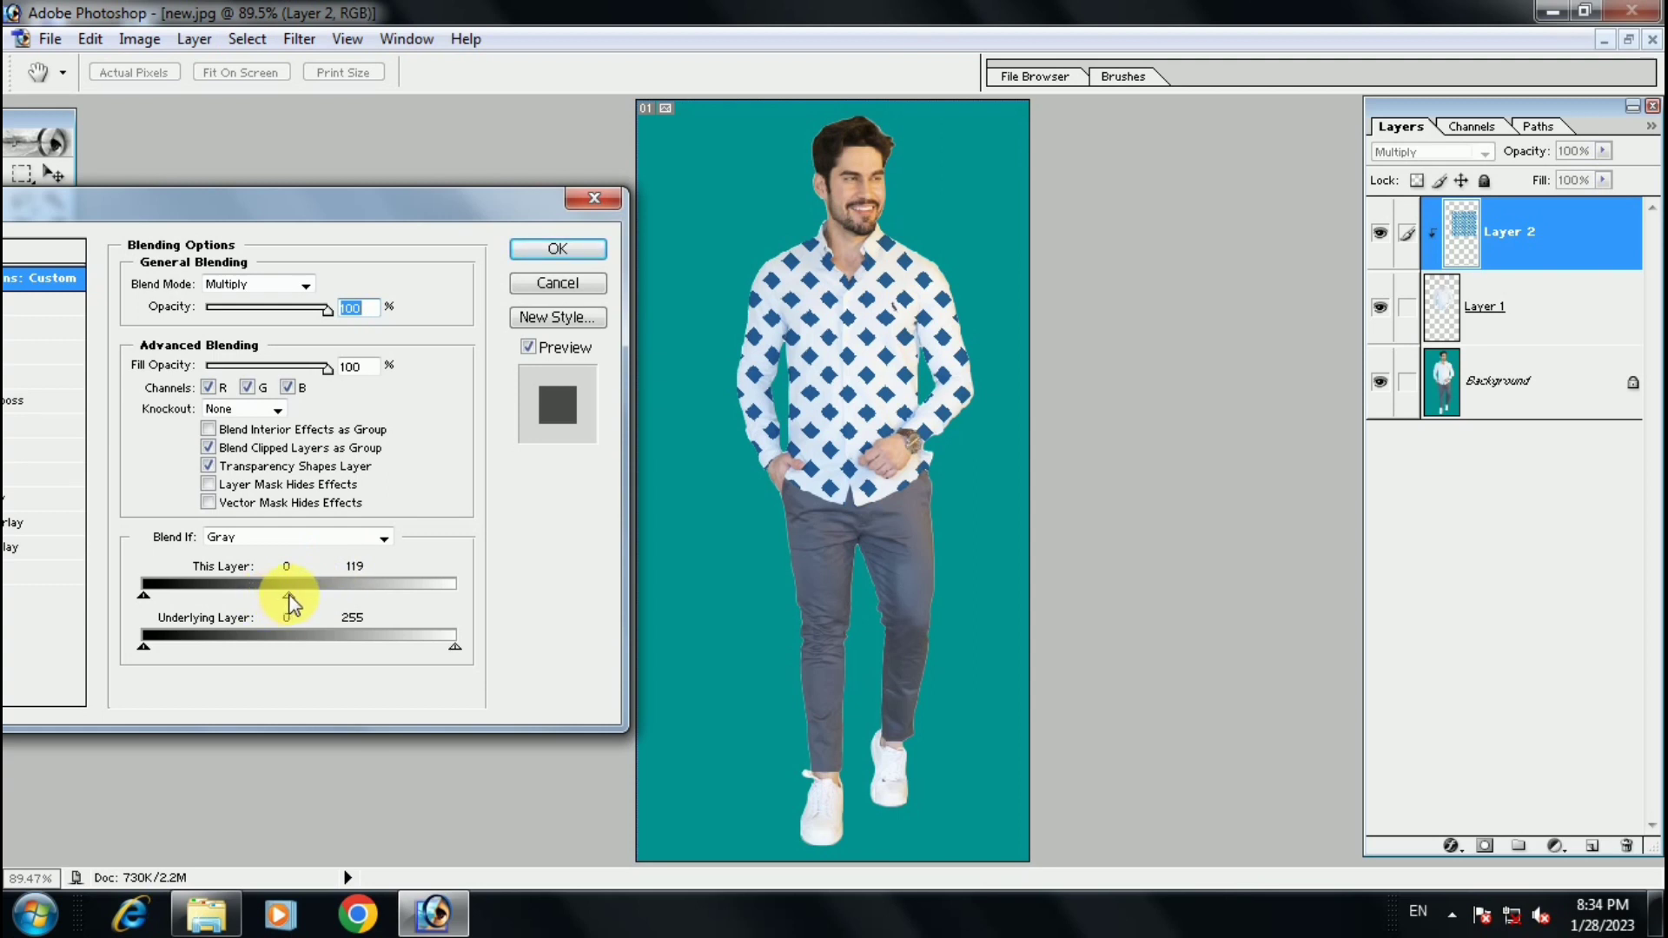
{"action": "left_click_drag", "start_coordinate": [289, 599], "coordinate": [290, 597]}
Confirm the Layer Style blending settings and zoom around to inspect the blue diamond-patterned shirt.
{"action": "left_click", "coordinate": [583, 257]}
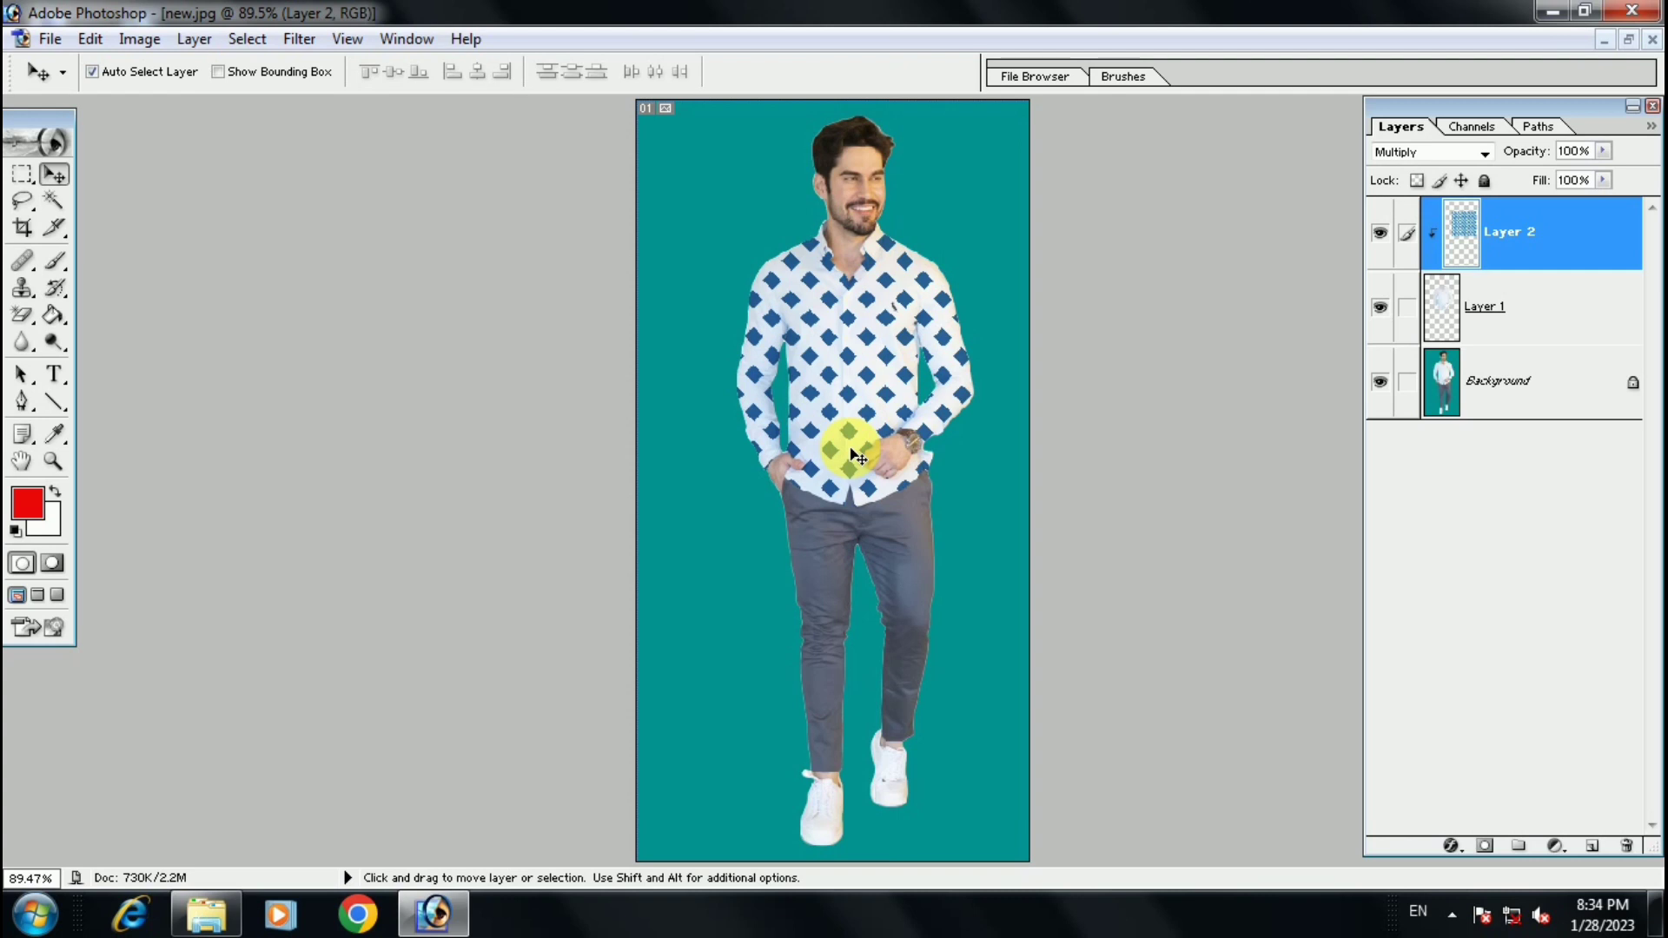
{"action": "scroll", "coordinate": [851, 451], "scroll_direction": "down", "scroll_amount": 1}
{"action": "scroll", "coordinate": [824, 440], "scroll_direction": "up", "scroll_amount": 2}
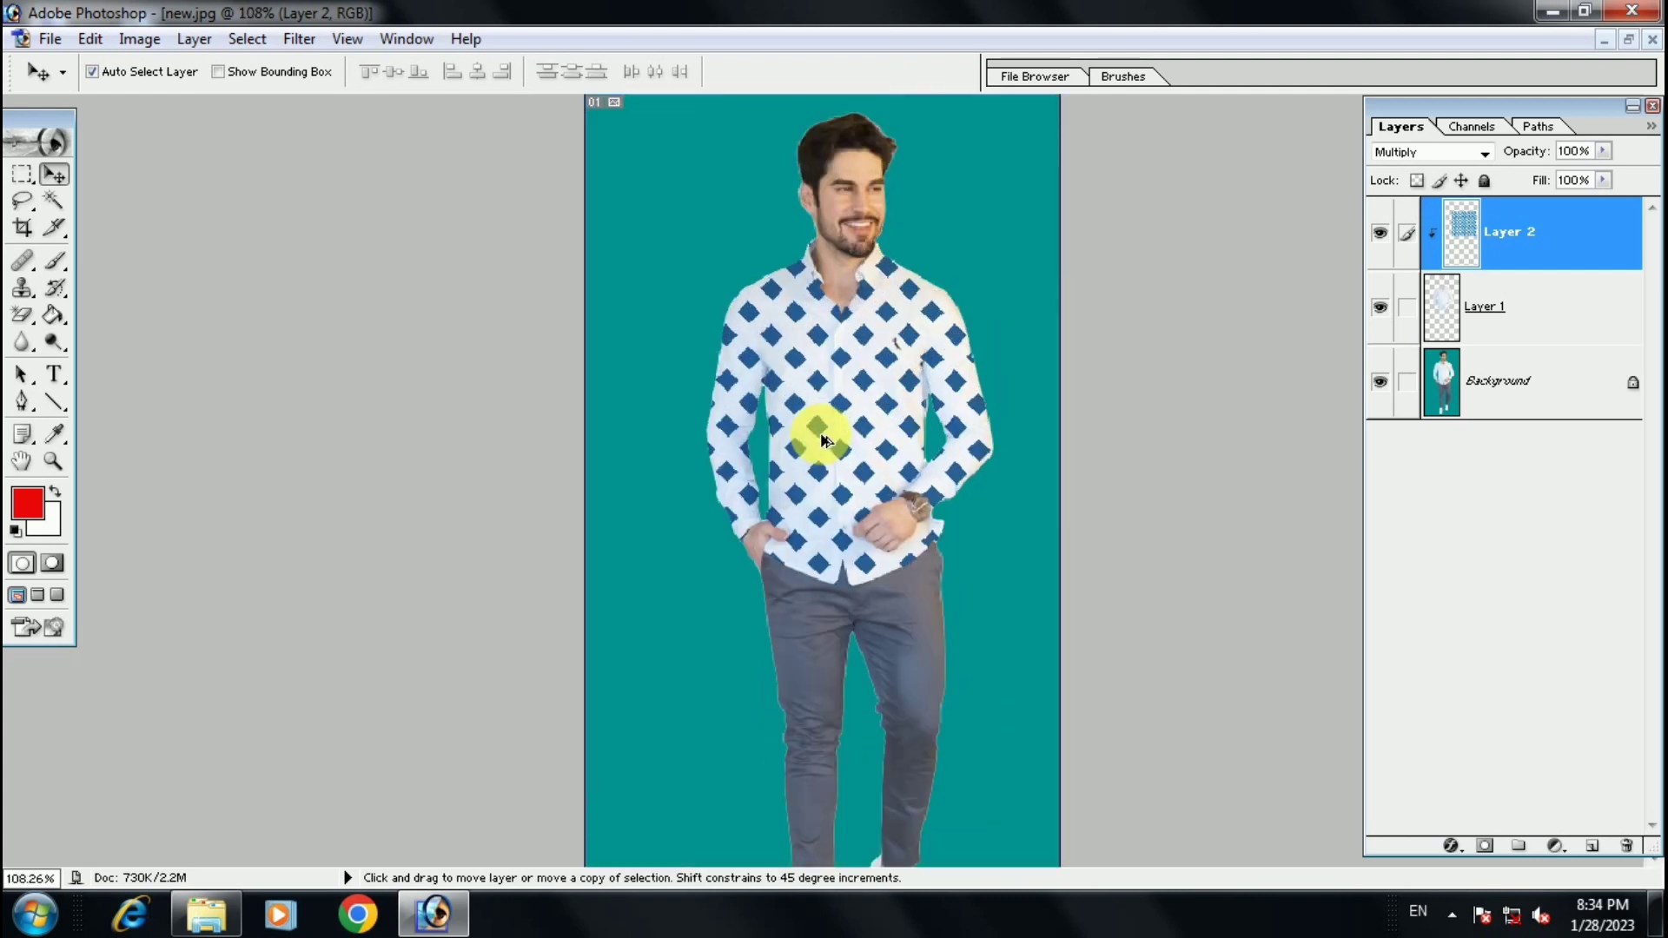
{"action": "scroll", "coordinate": [824, 440], "scroll_direction": "up", "scroll_amount": 2}
{"action": "scroll", "coordinate": [863, 432], "scroll_direction": "up", "scroll_amount": 1}
{"action": "scroll", "coordinate": [871, 439], "scroll_direction": "up", "scroll_amount": 1}
{"action": "scroll", "coordinate": [880, 445], "scroll_direction": "up", "scroll_amount": 1}
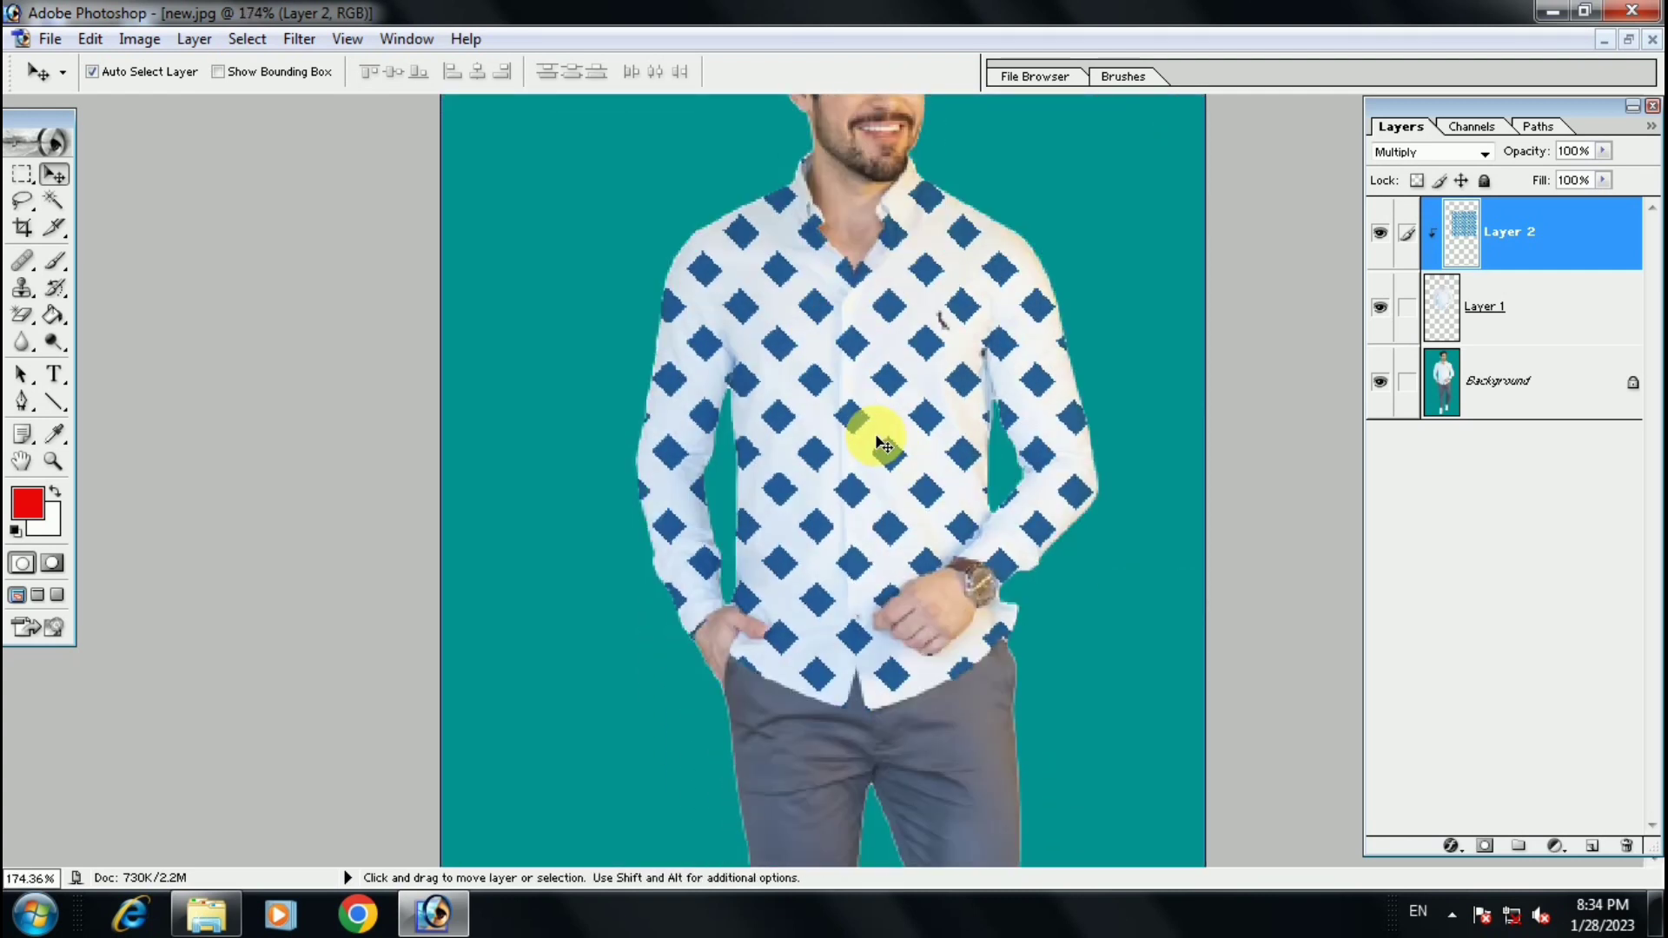
{"action": "scroll", "coordinate": [880, 443], "scroll_direction": "down", "scroll_amount": 1}
{"action": "scroll", "coordinate": [880, 443], "scroll_direction": "down", "scroll_amount": 1}
{"action": "scroll", "coordinate": [880, 443], "scroll_direction": "down", "scroll_amount": 1}
{"action": "scroll", "coordinate": [880, 443], "scroll_direction": "down", "scroll_amount": 1}
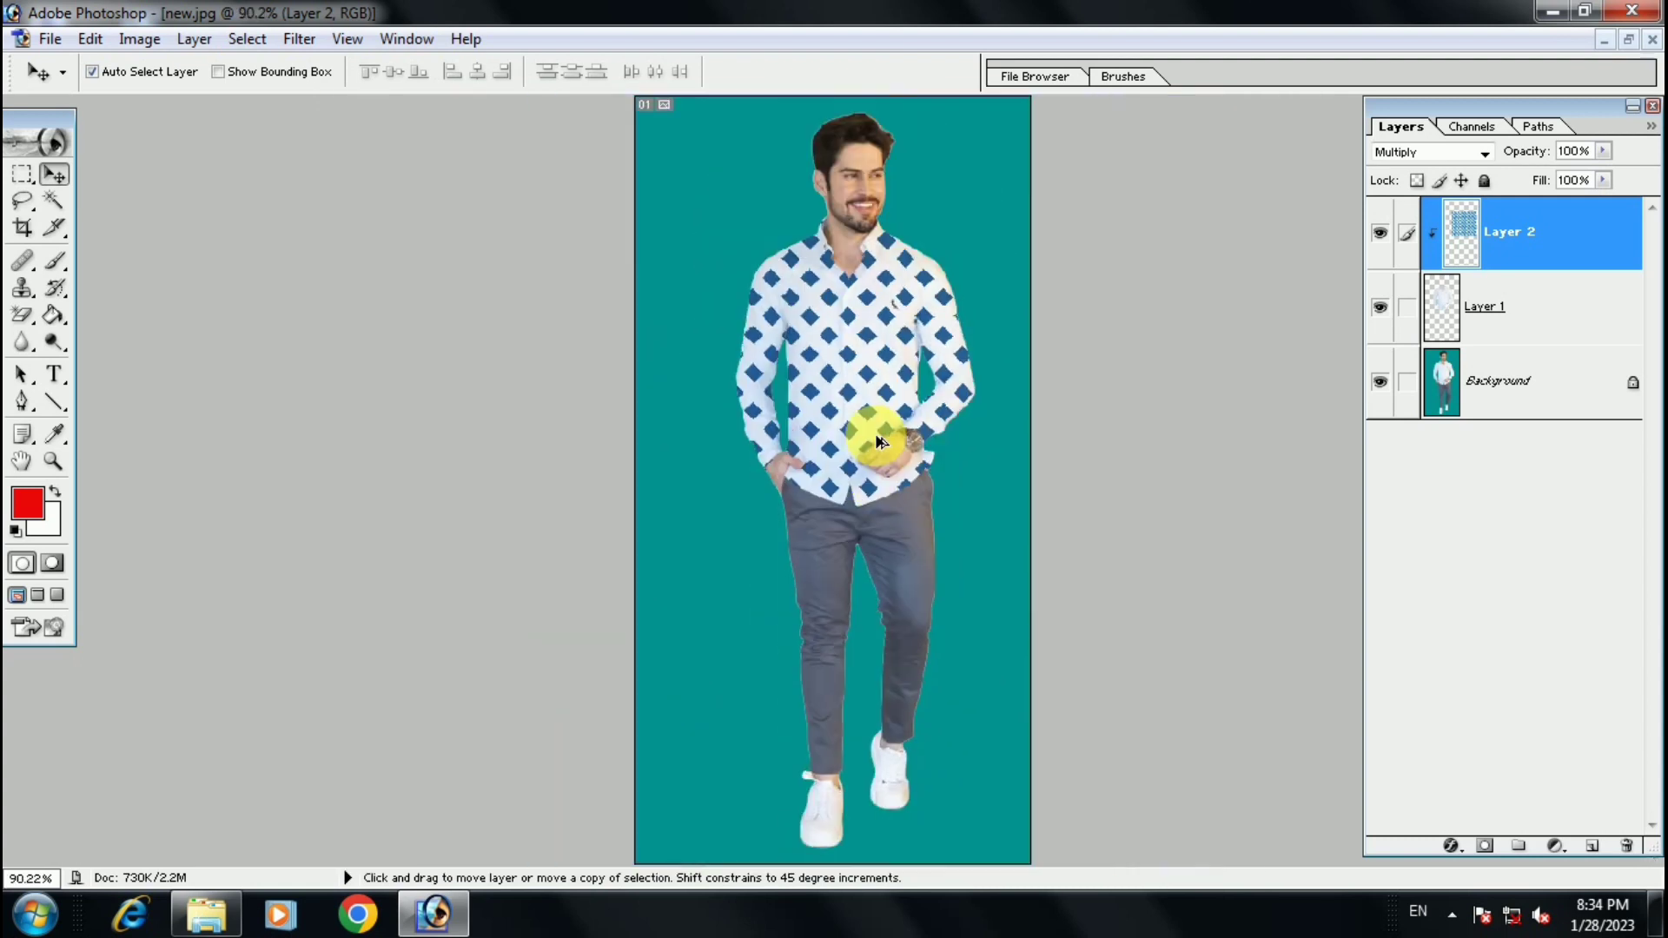